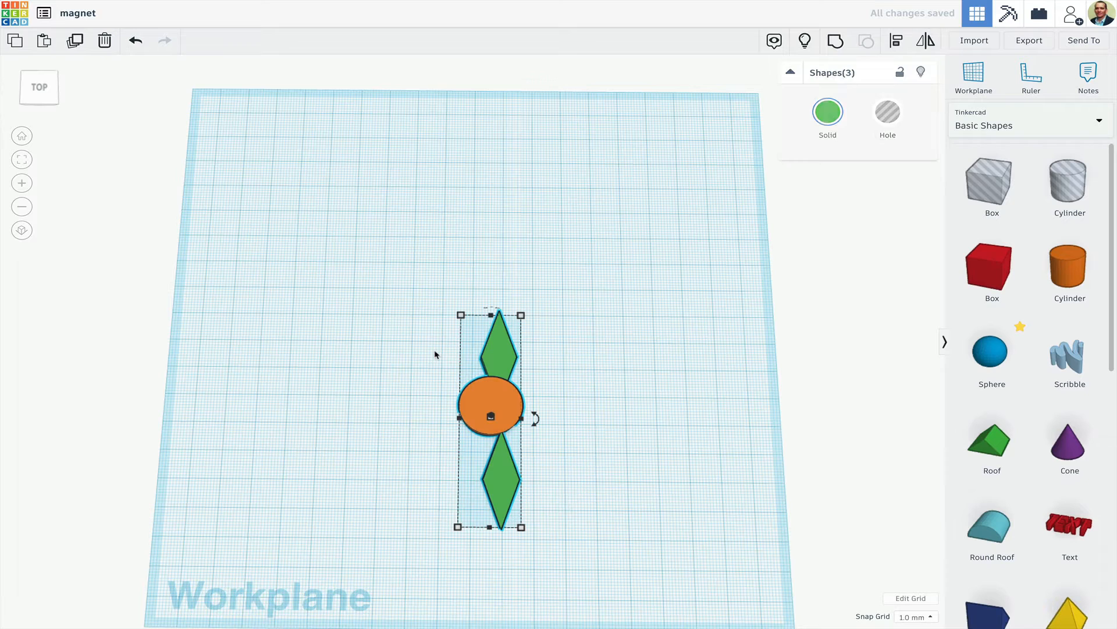
Align the two diamonds and the orange cylinder on their side-to-side centre, undoing the attempted front-to-back alignment.
left_click(897, 43)
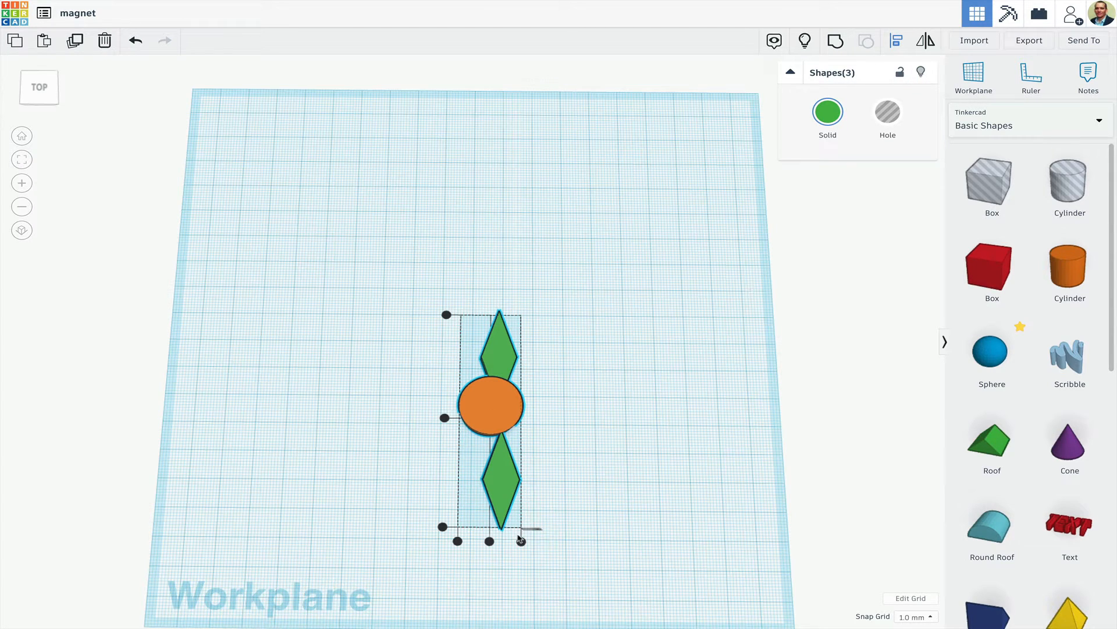
left_click(489, 542)
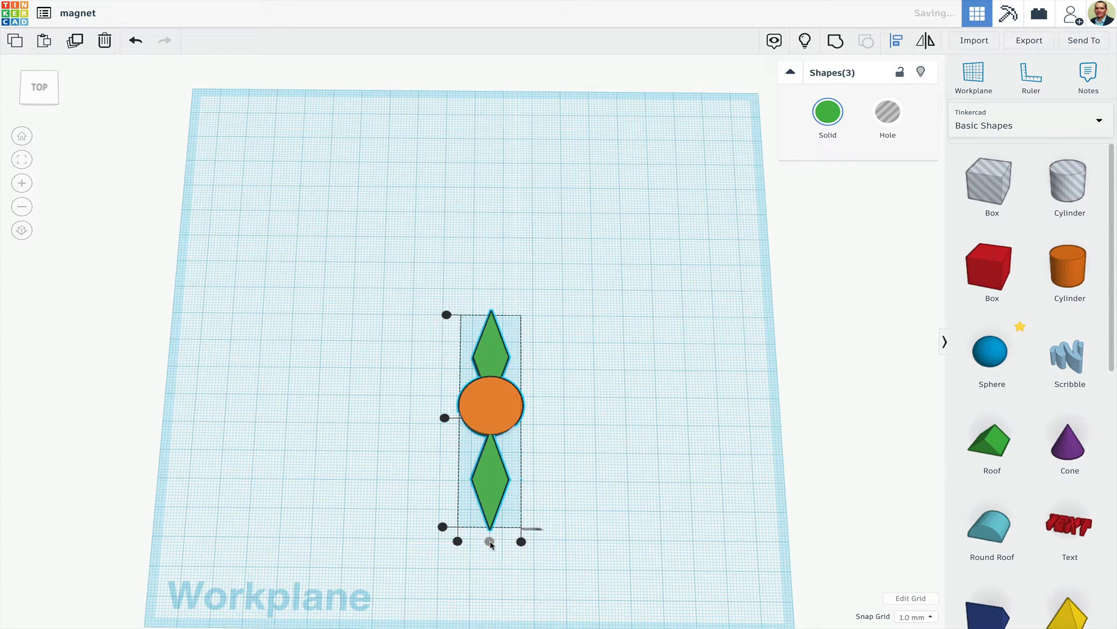
left_click(445, 418)
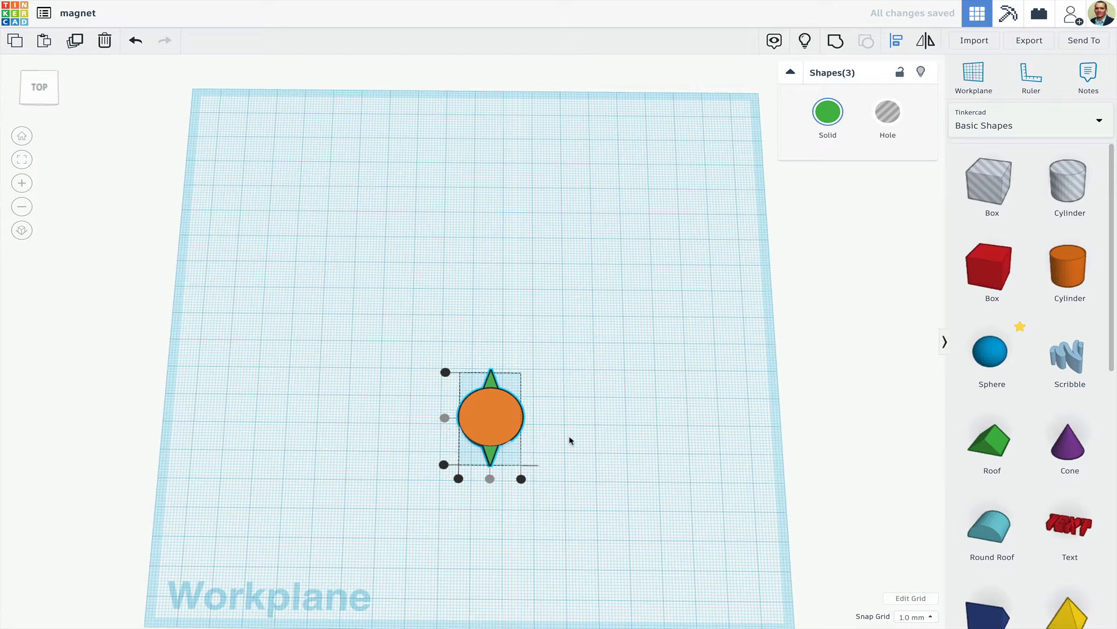
key("ctrl+z")
left_click(609, 457)
Nudge the lower diamond up so its tip tucks under the orange cylinder.
left_click(492, 490)
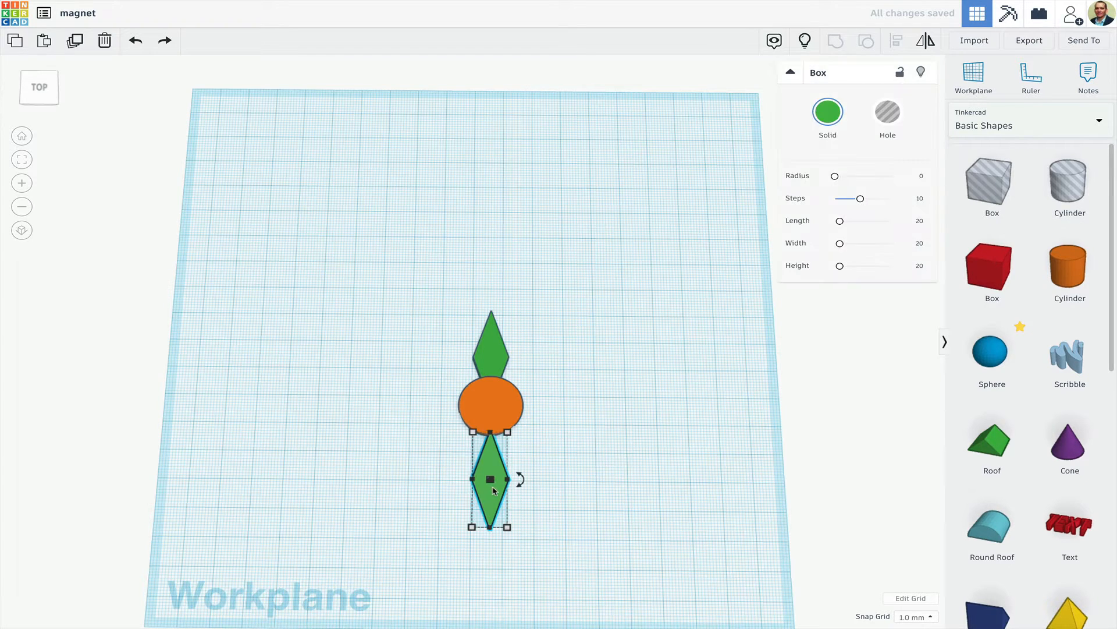
key("Up")
key("Up")
key("Up")
key("Up")
key("Up")
key("Up")
key("Up")
key("Up")
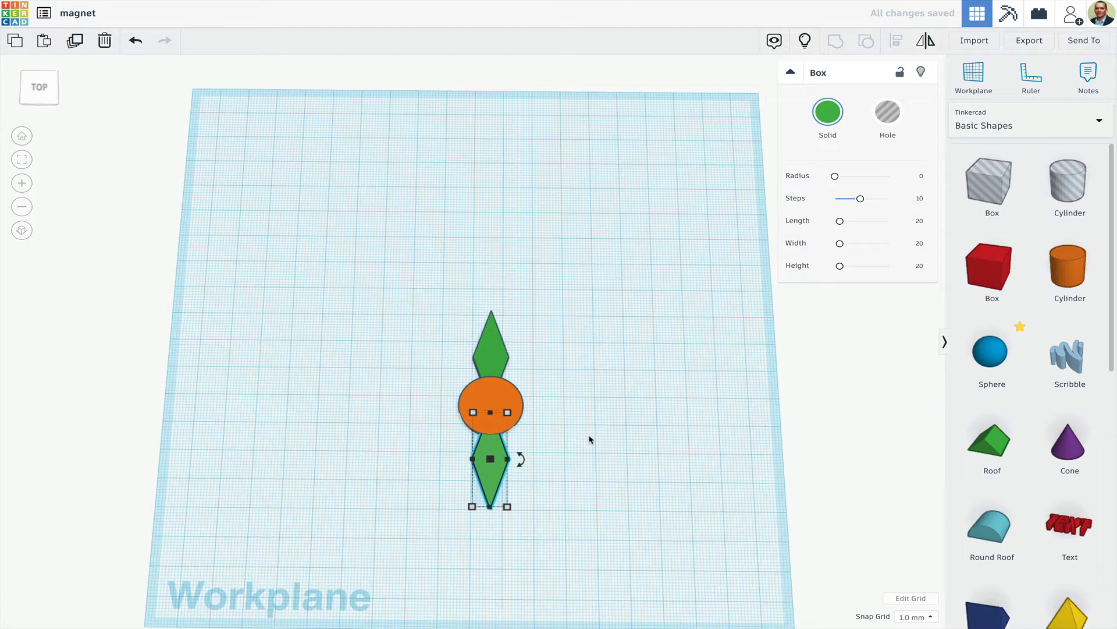
Group the upper and lower green diamonds into a single shape.
left_click(490, 351, "shift")
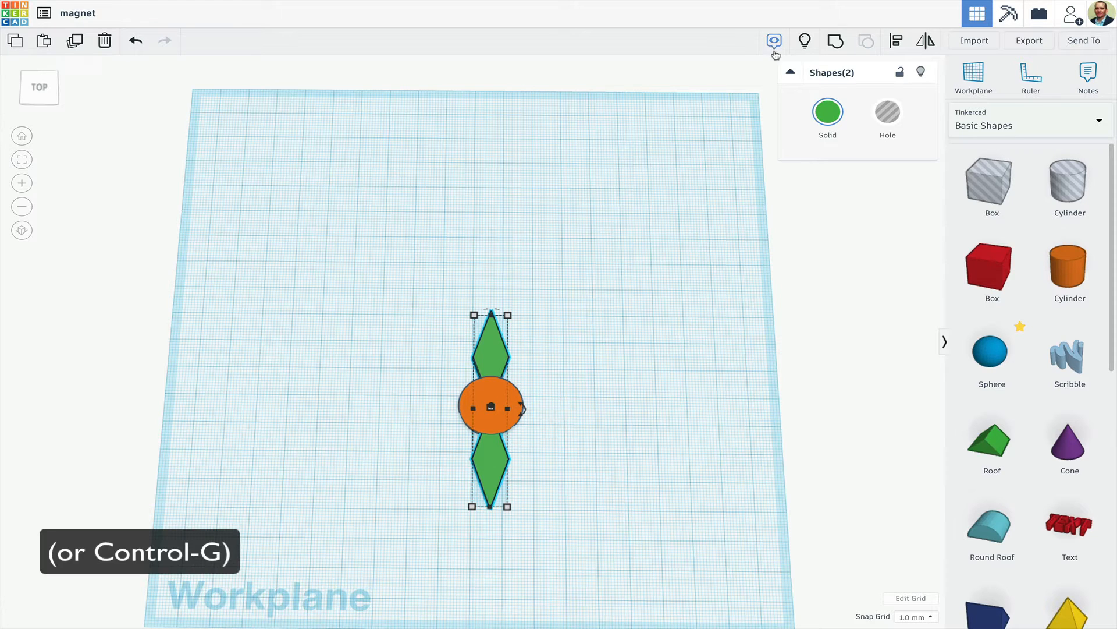
left_click(836, 42)
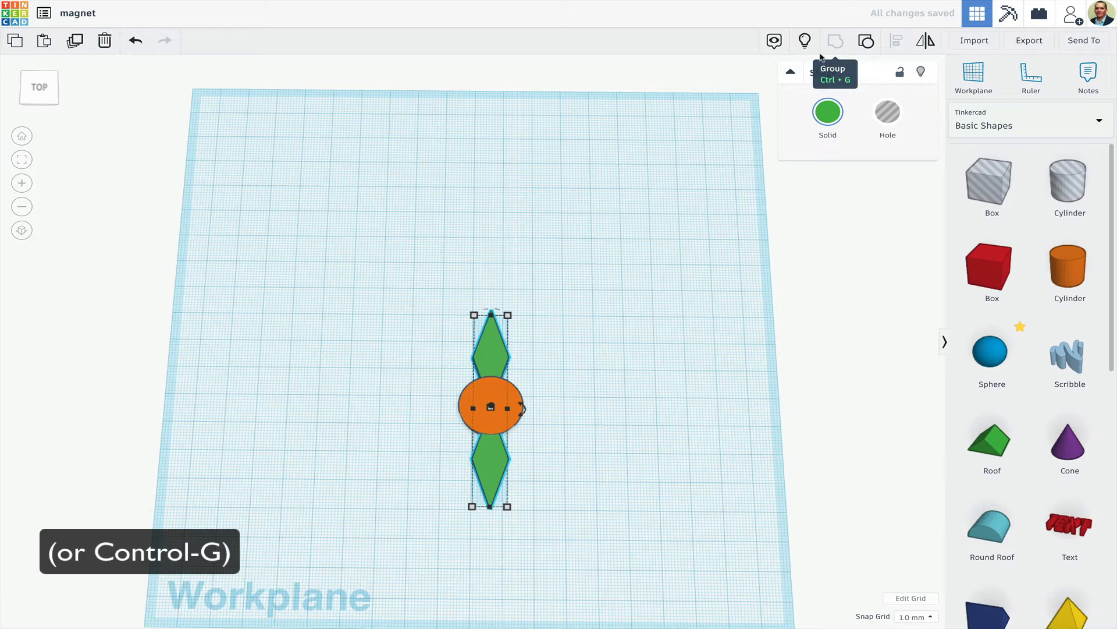
mouse_move(492, 364)
left_mouse_down()
mouse_move(397, 343)
mouse_move(413, 333)
mouse_move(488, 359)
left_mouse_up()
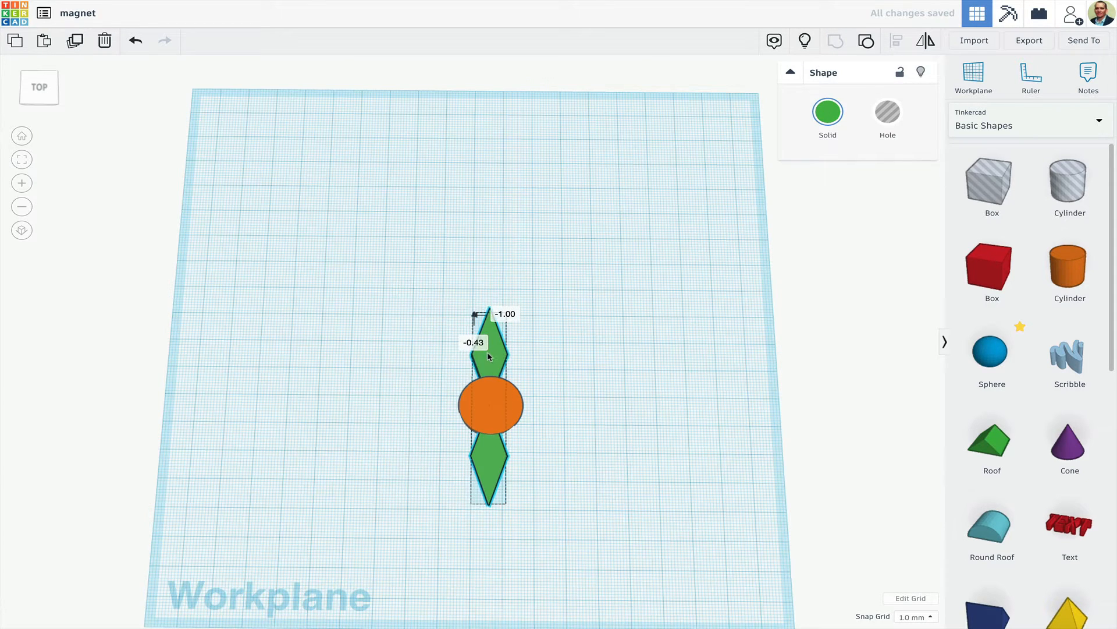
left_click(603, 382)
Align the grouped diamonds and the orange cylinder on their centres in both horizontal directions.
left_click_drag(570, 358, 417, 448)
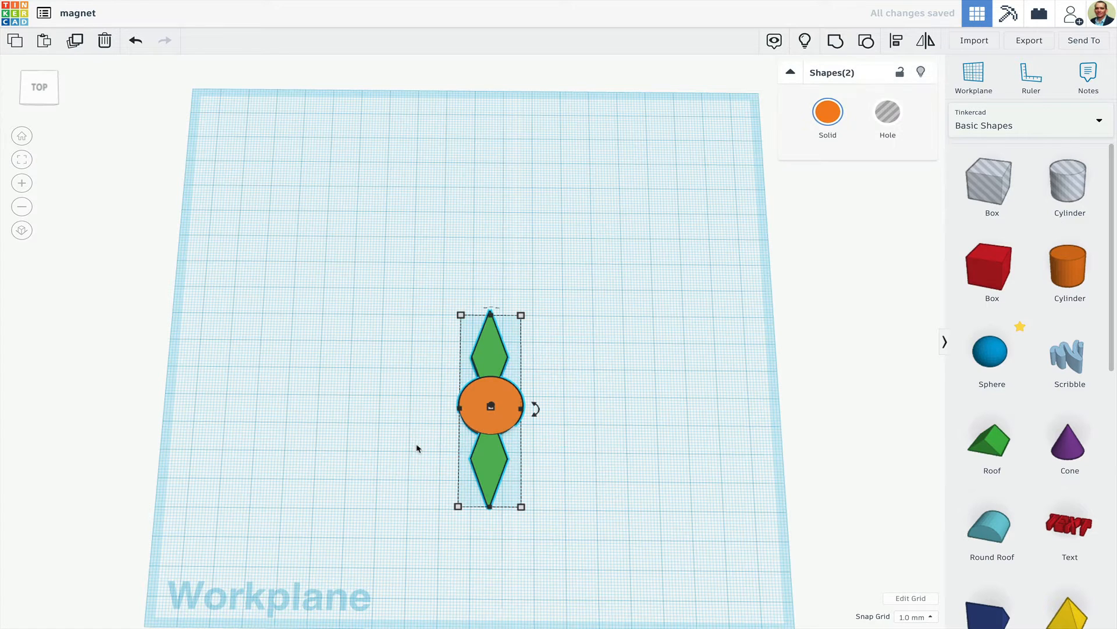
key("l")
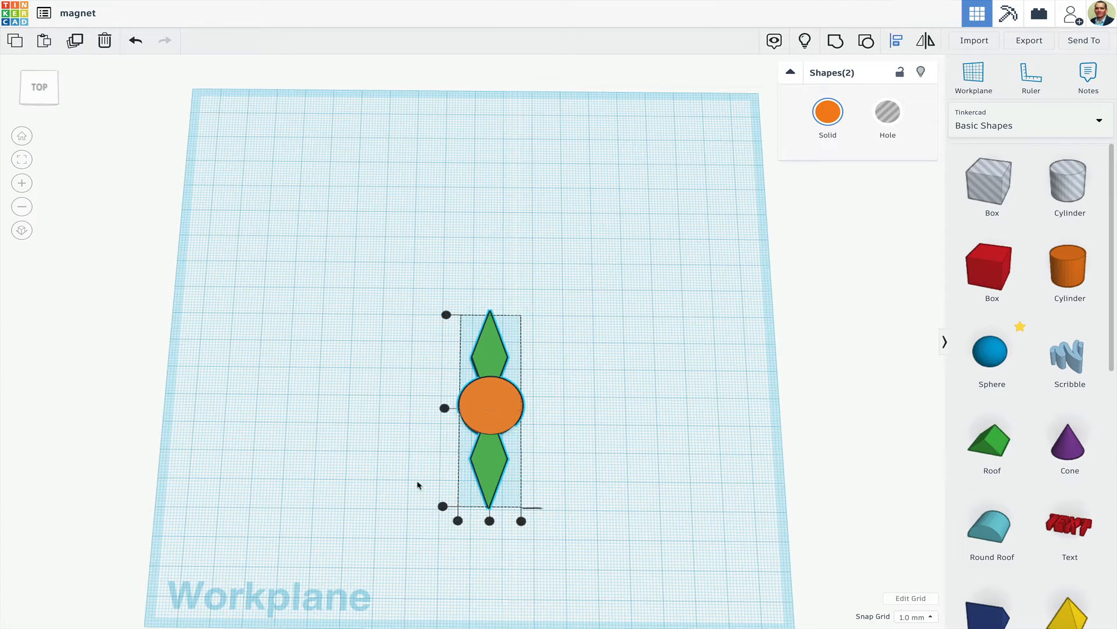
left_click(489, 521)
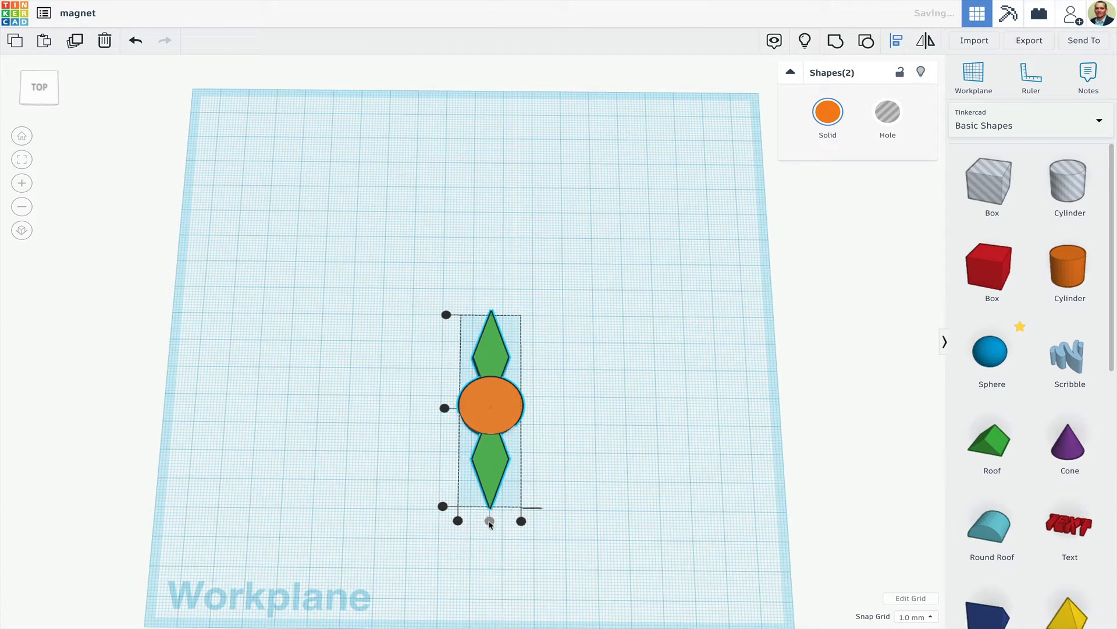
left_click(445, 408)
left_click(648, 437)
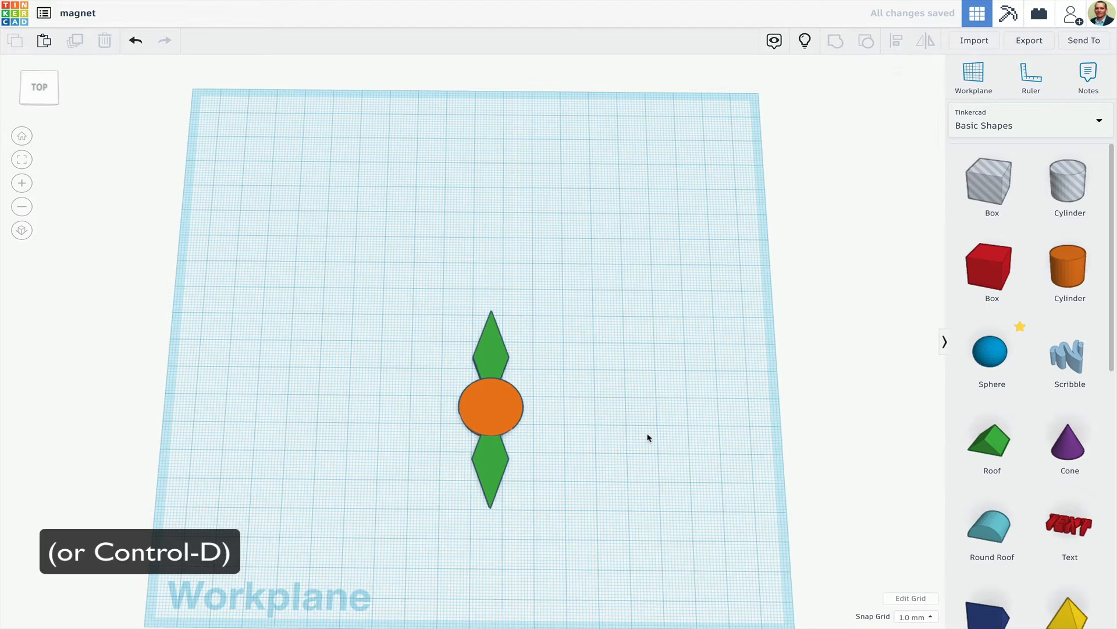
Duplicate the diamond pair, rotate the copy about the centre, and repeat the duplication to form an evenly spaced eight-petal flower.
left_click(501, 467)
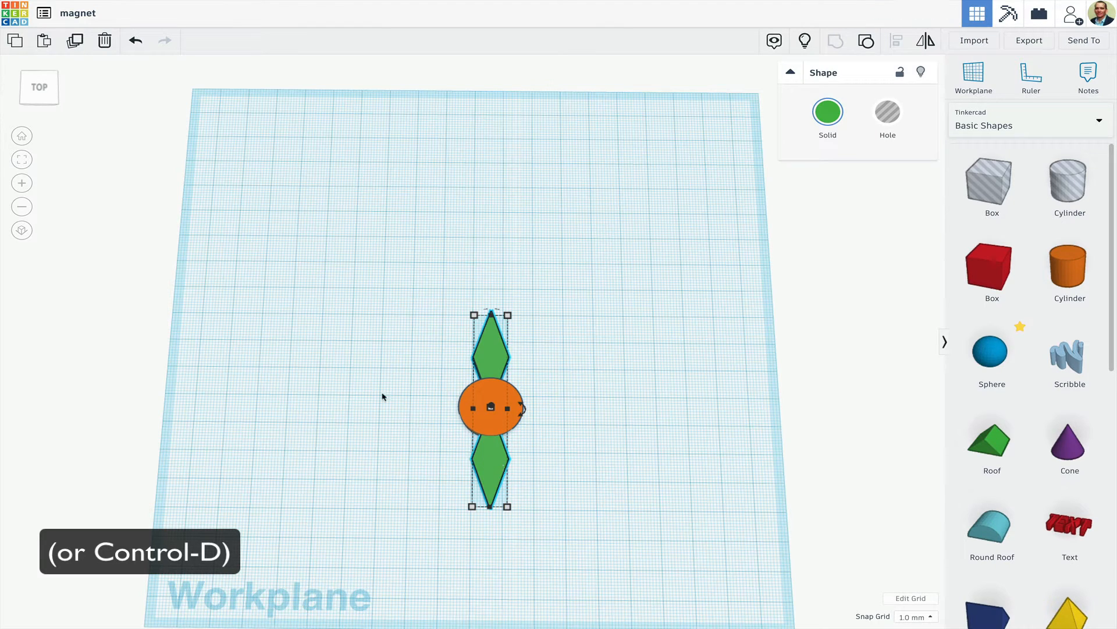
left_click(76, 45)
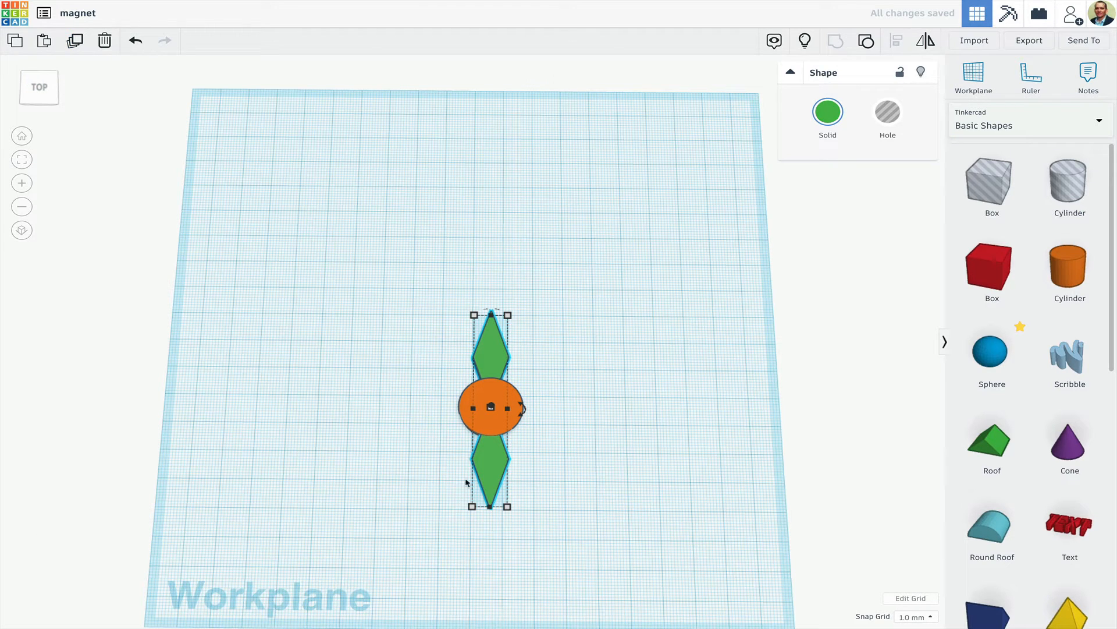
mouse_move(518, 416)
left_click_drag(522, 407, 519, 370)
key("ctrl+d")
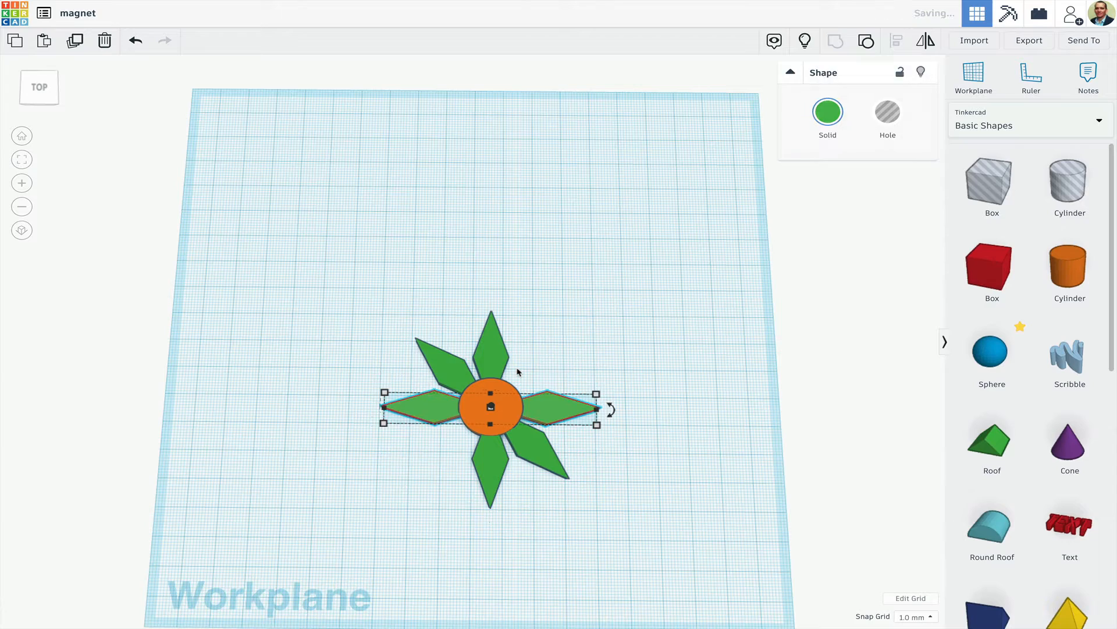
key("ctrl+d")
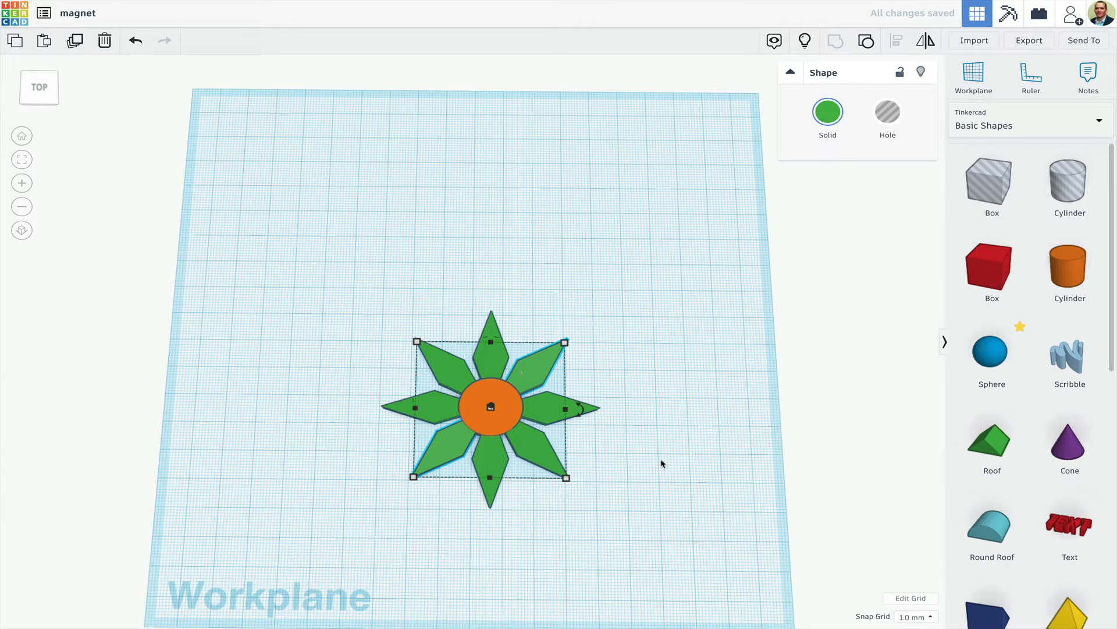
Select the whole flower and move it 95.5 mm left and 23 mm back, to the workplane's edge.
left_click(662, 463)
right_click_drag(663, 462, 667, 428)
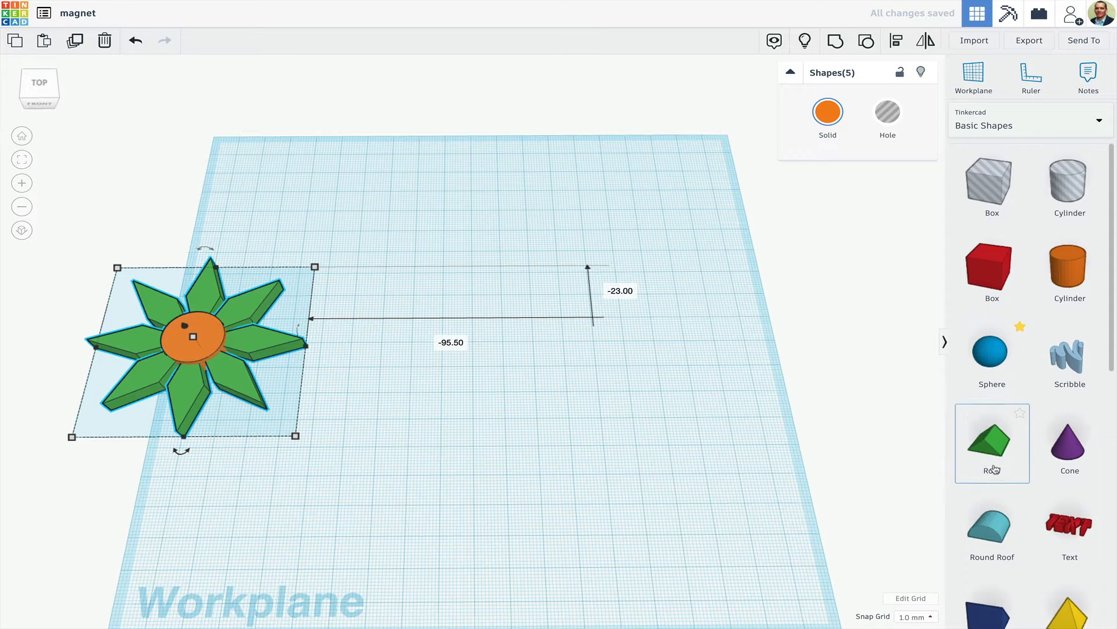
Add a torus with radius 12, tube 1.6, 8 sides and 6 steps, and stretch it into an elongated hexagonal ring.
scroll(997, 468, "down", 4)
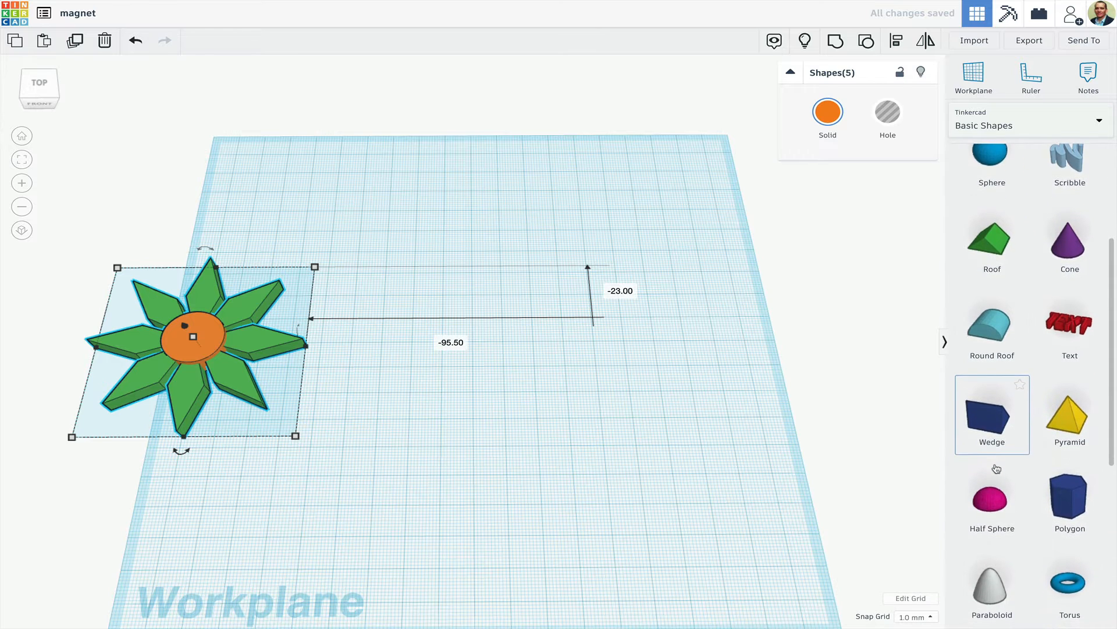
scroll(997, 469, "down", 2)
left_click(1068, 502)
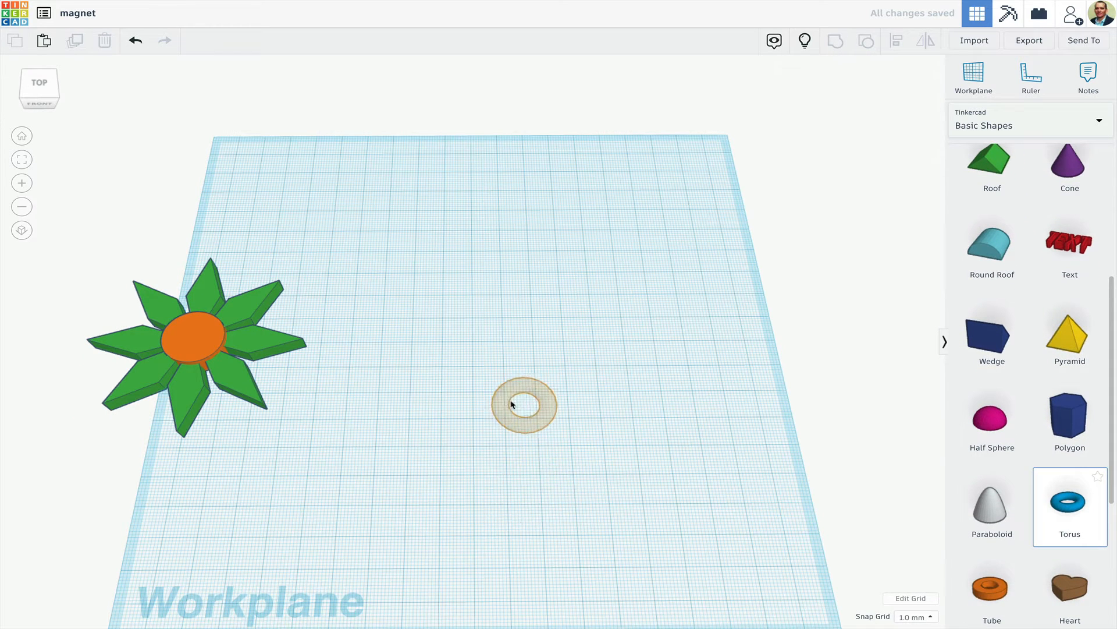
left_click(512, 404)
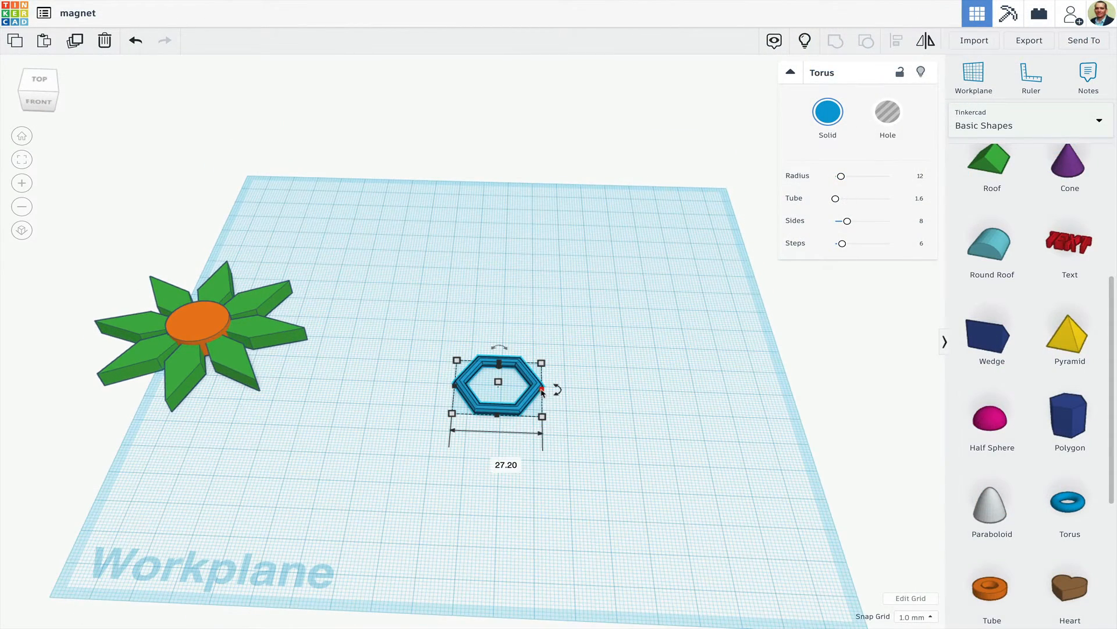
left_click_drag(544, 390, 702, 400)
Duplicate the hexagonal ring and move the copy left until only the tips of the two rings overlap.
key("ctrl+d")
key("Left")
key("Left")
key("Left")
key("Left")
key("Left")
key("Left")
key("Left")
key("Left")
key("Left")
key("Left")
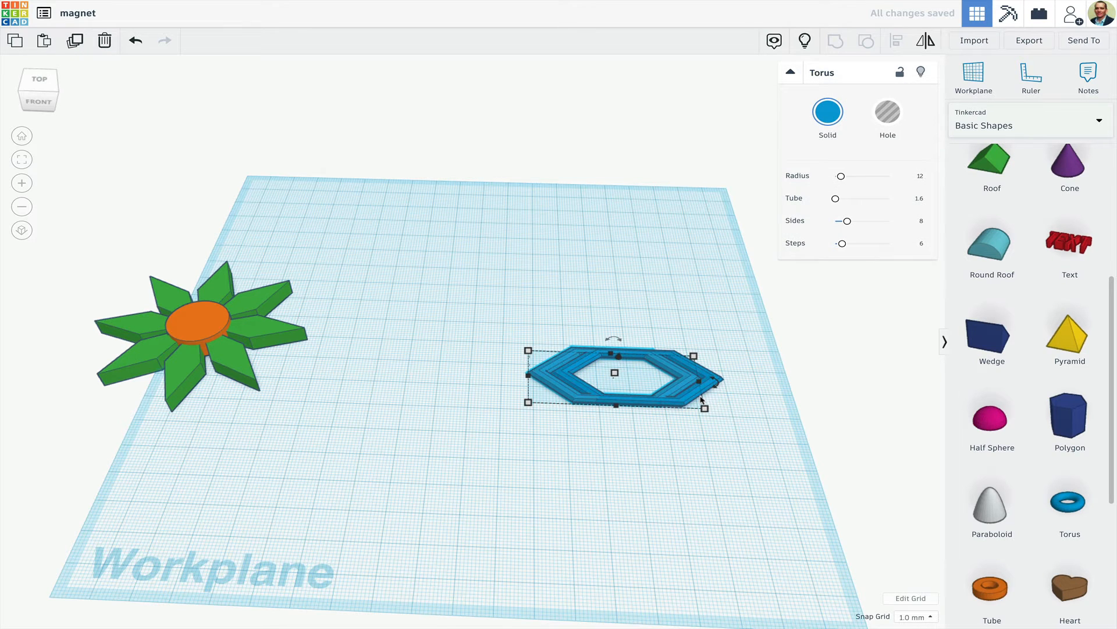
key("Left")
key("Left")
key("Left")
key("Left")
key("Left")
key("Left")
key("Left")
key("Left")
key("Left")
key("Left")
key("Left")
key("Left")
key("Left")
key("Left")
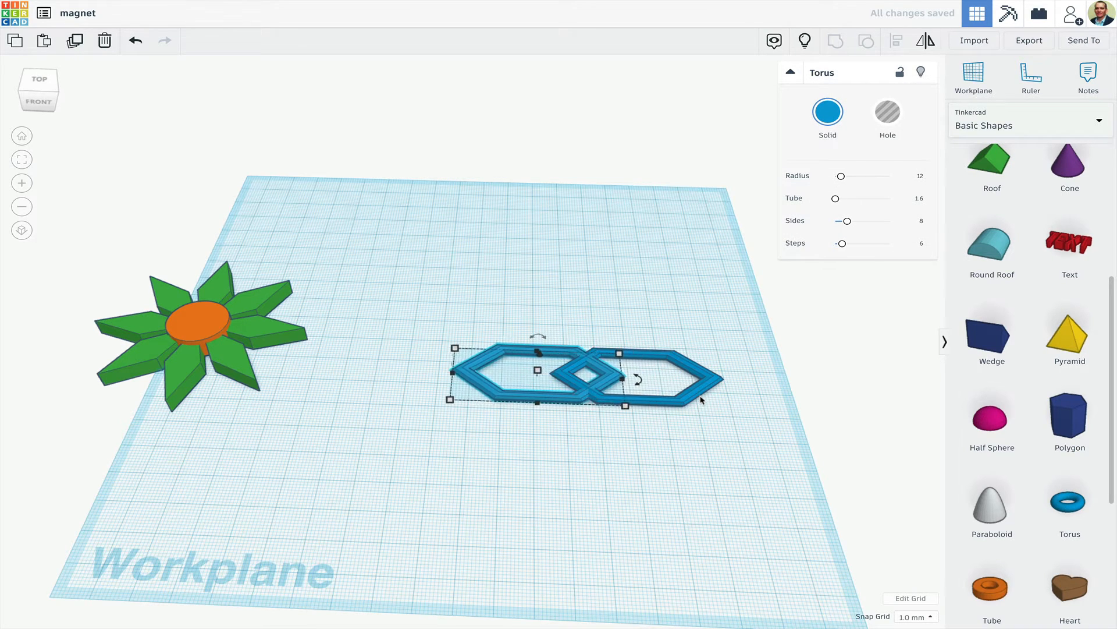
Duplicate both rings together, rotate the copy 22.5°, and repeat the duplication six times to complete a sixteen-pointed rosette.
right_click_drag(627, 322, 630, 375)
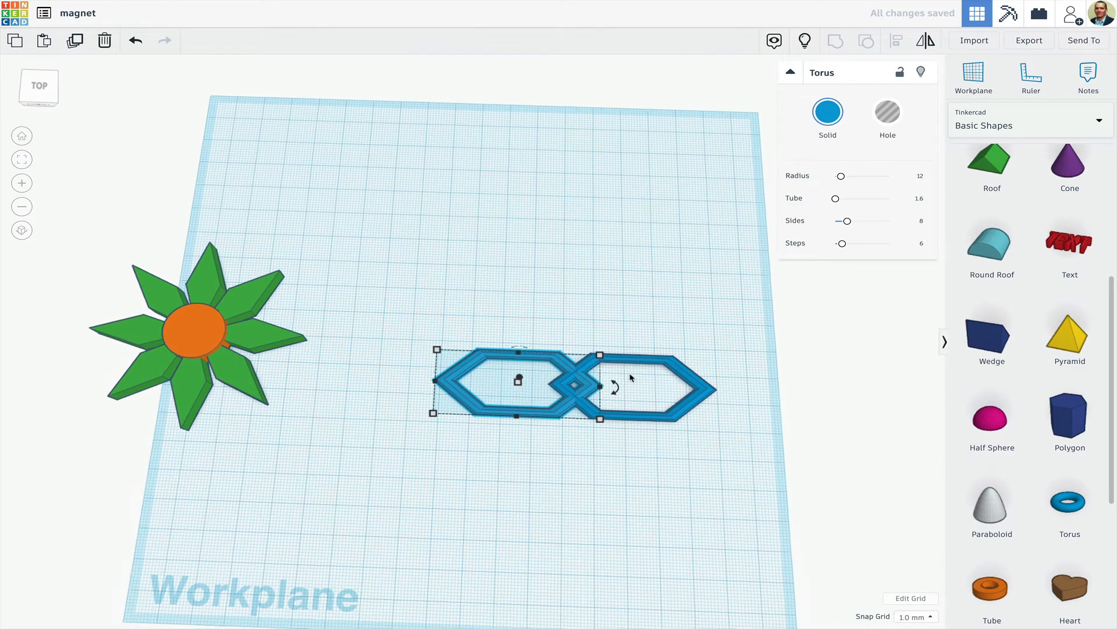
left_click(635, 342)
left_click_drag(635, 330, 542, 437)
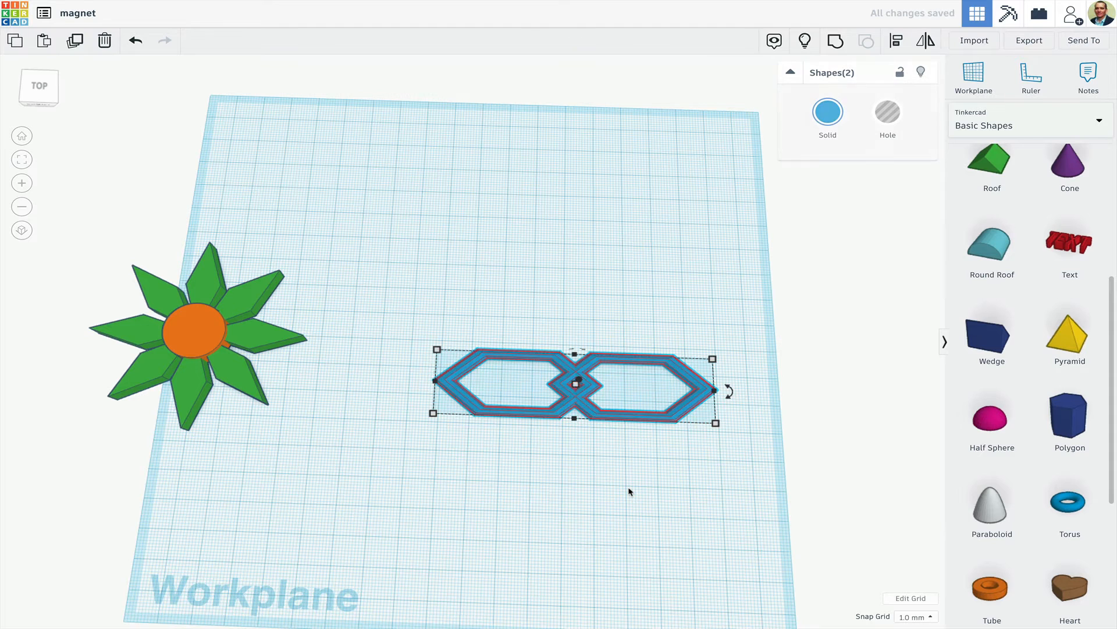
mouse_move(731, 389)
left_click_drag(730, 390, 687, 338)
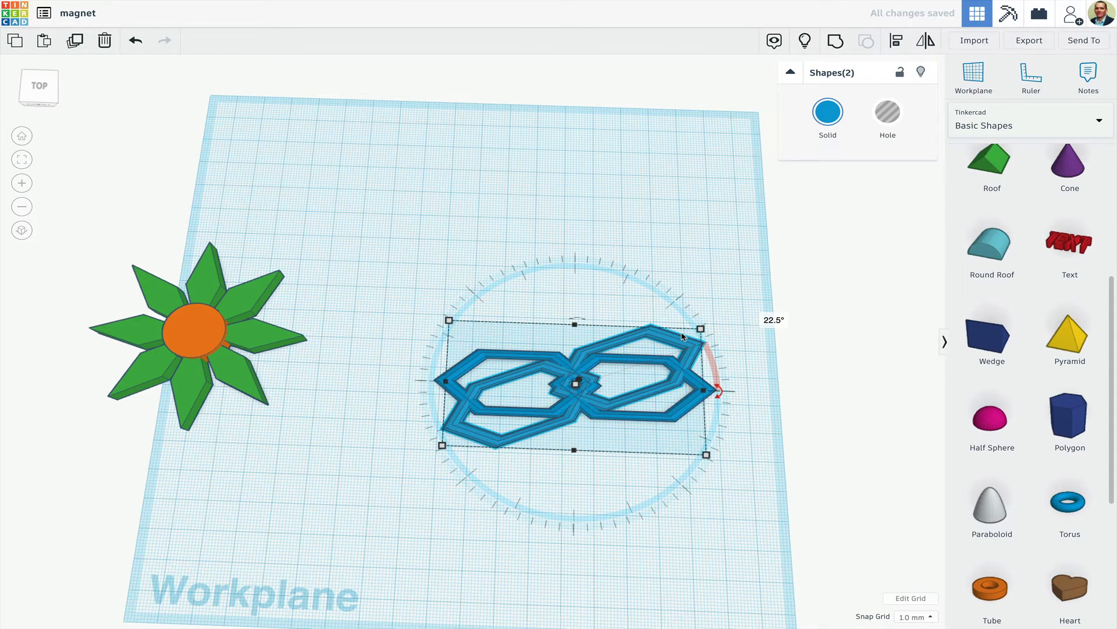
key("ctrl+d")
key("ctrl+d")
key("ctrl+d")
key("ctrl+d")
key("ctrl+d")
key("ctrl+d")
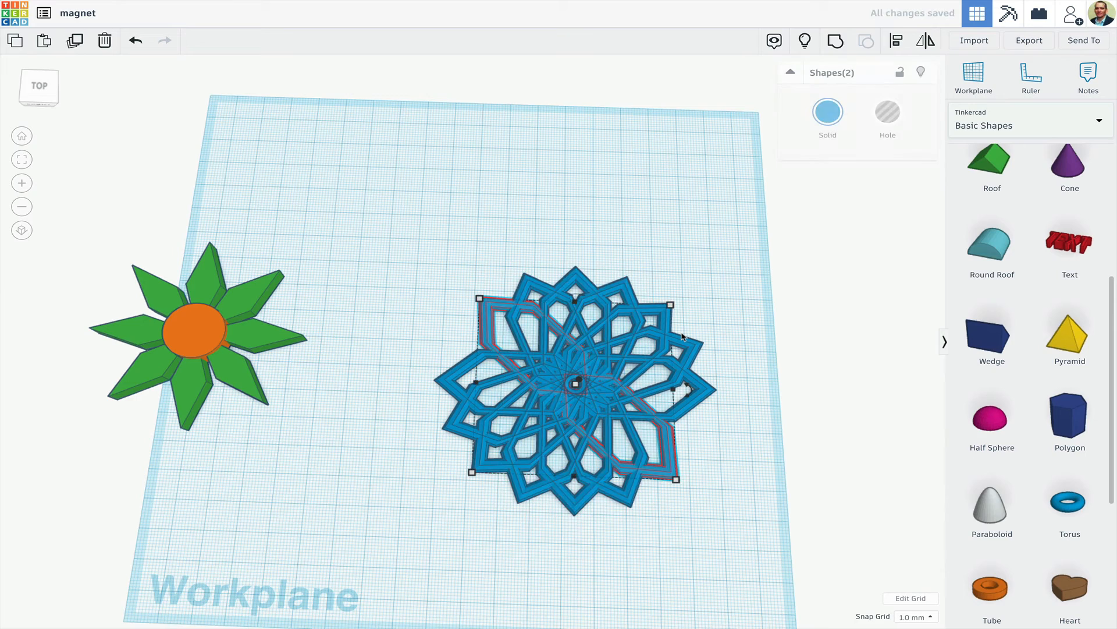
left_click(823, 454)
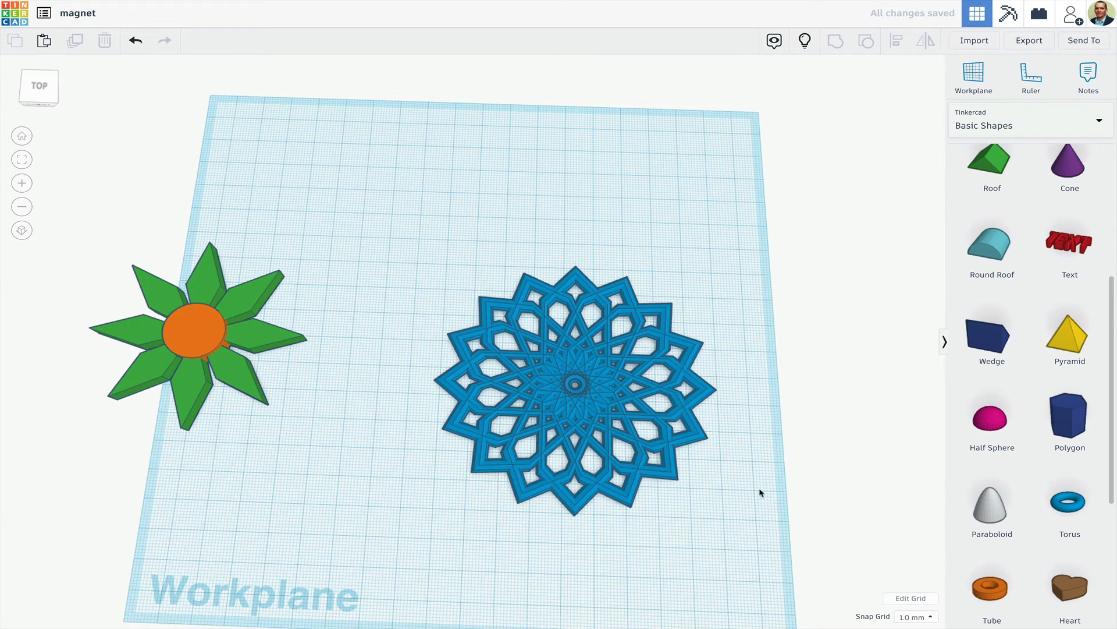
Select all the rosette's rings and set their height to 10 mm.
right_click_drag(761, 492, 756, 349)
left_click_drag(762, 465, 530, 296)
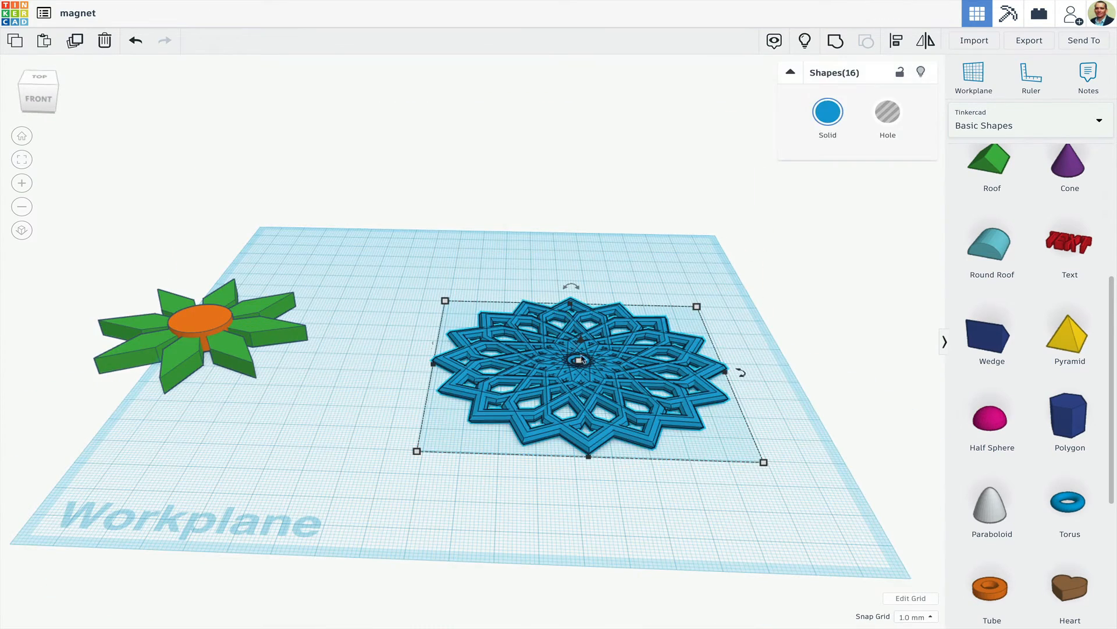
mouse_move(580, 362)
left_click(640, 365)
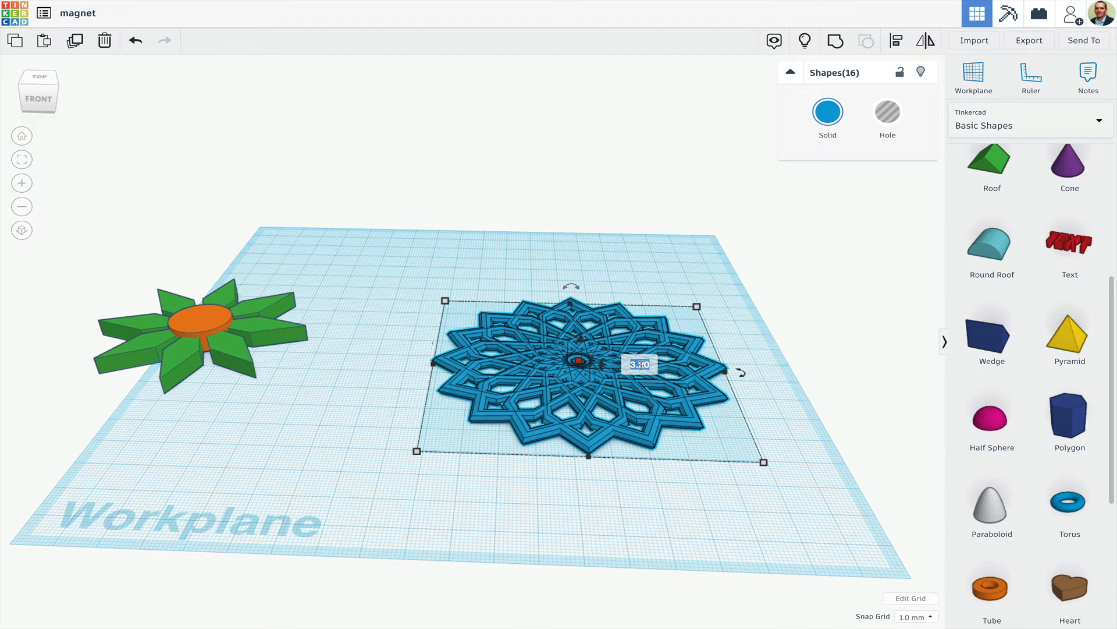
type("10")
key("Return")
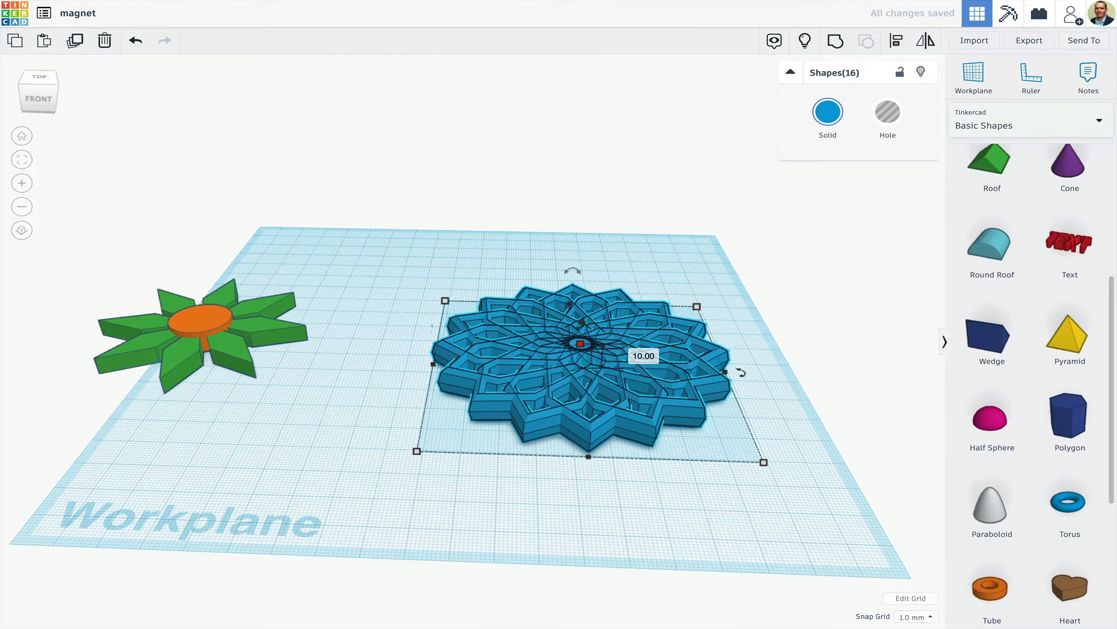
Add a hole box and reshape it into a low, wide slab that covers the bottom part of the whole rosette.
scroll(989, 187, "up", 5)
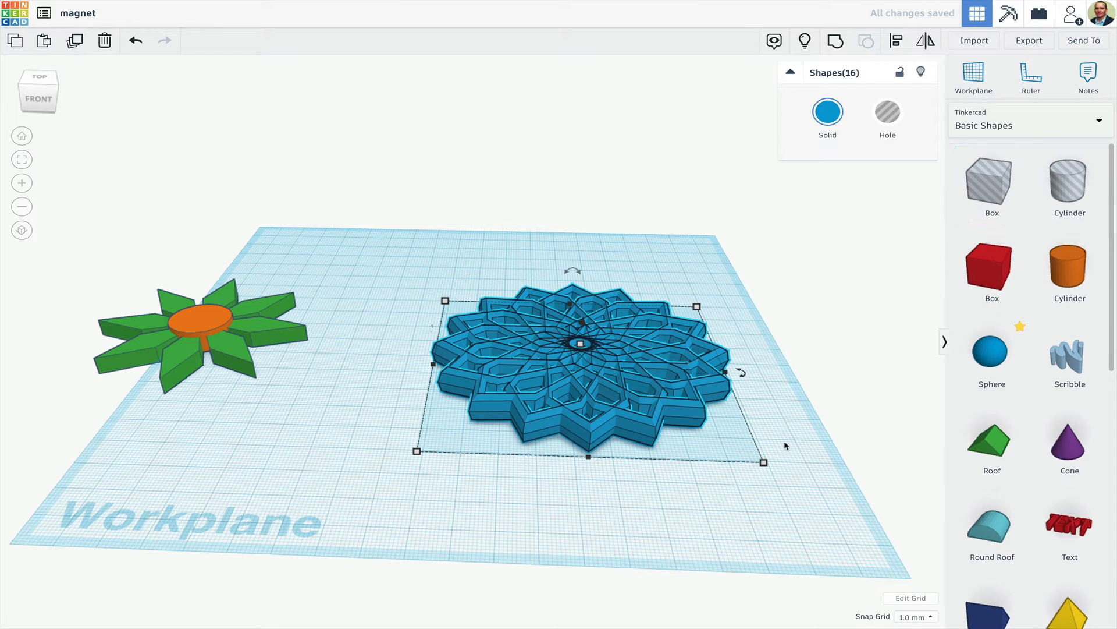
left_click(921, 246)
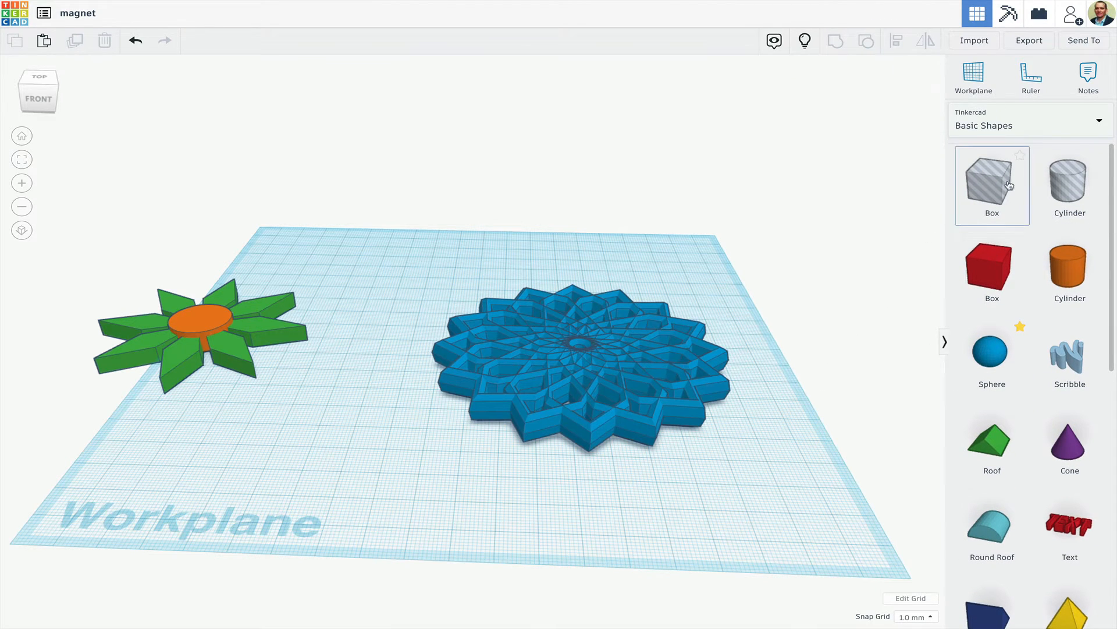
left_click_drag(952, 162, 736, 415)
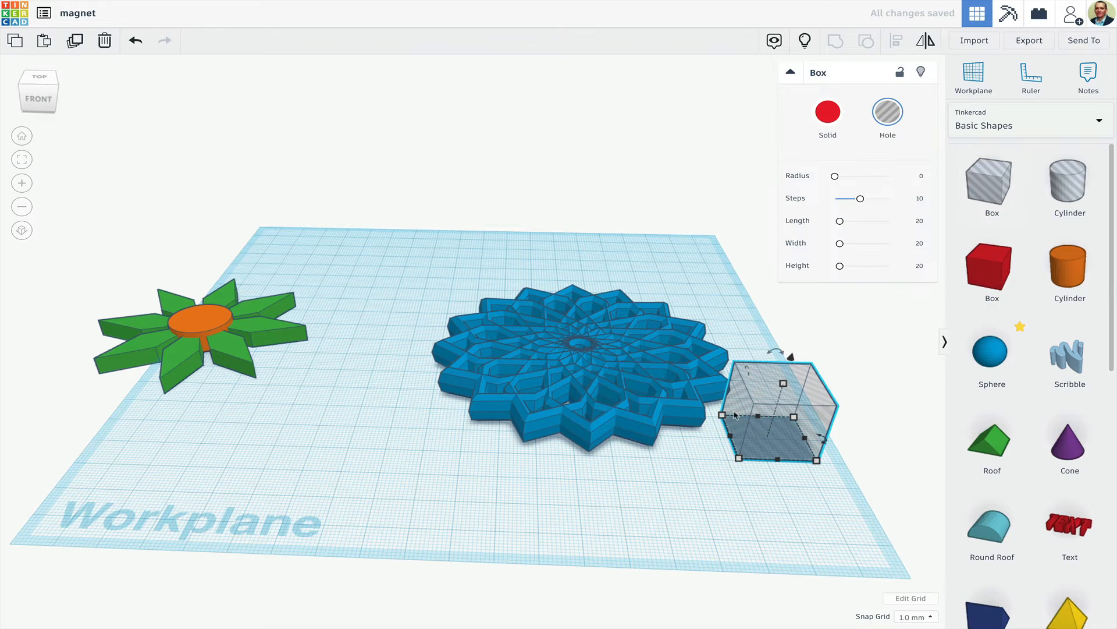
left_click_drag(784, 386, 455, 298)
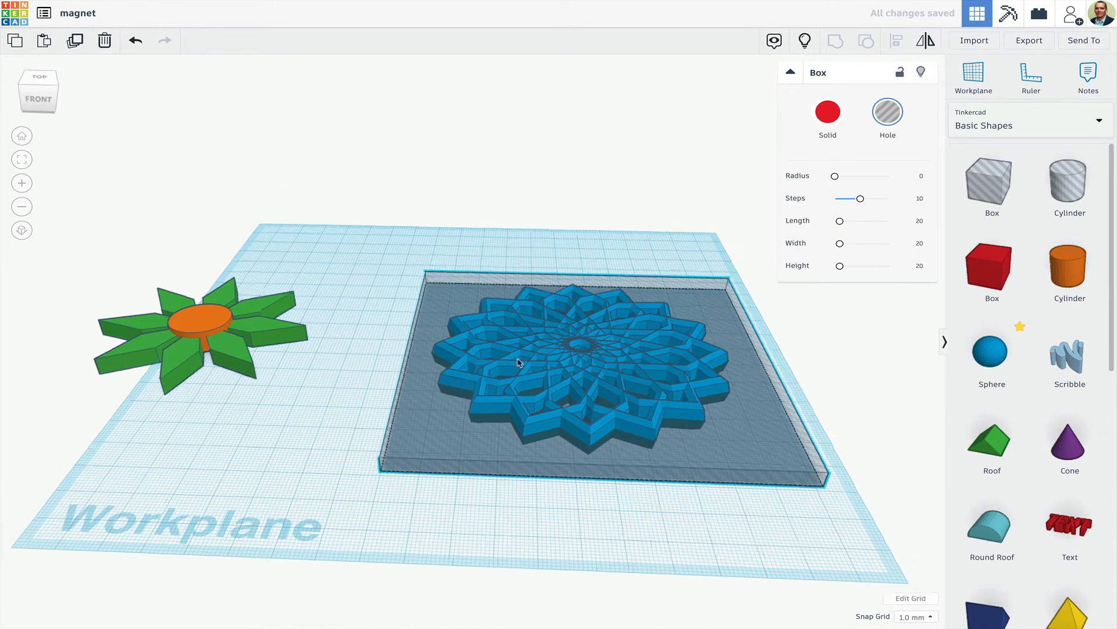
Group the rosette with the hole slab to cut its underside flat, and drop the result onto the workplane.
right_click_drag(522, 364, 529, 410)
left_click_drag(848, 397, 462, 292)
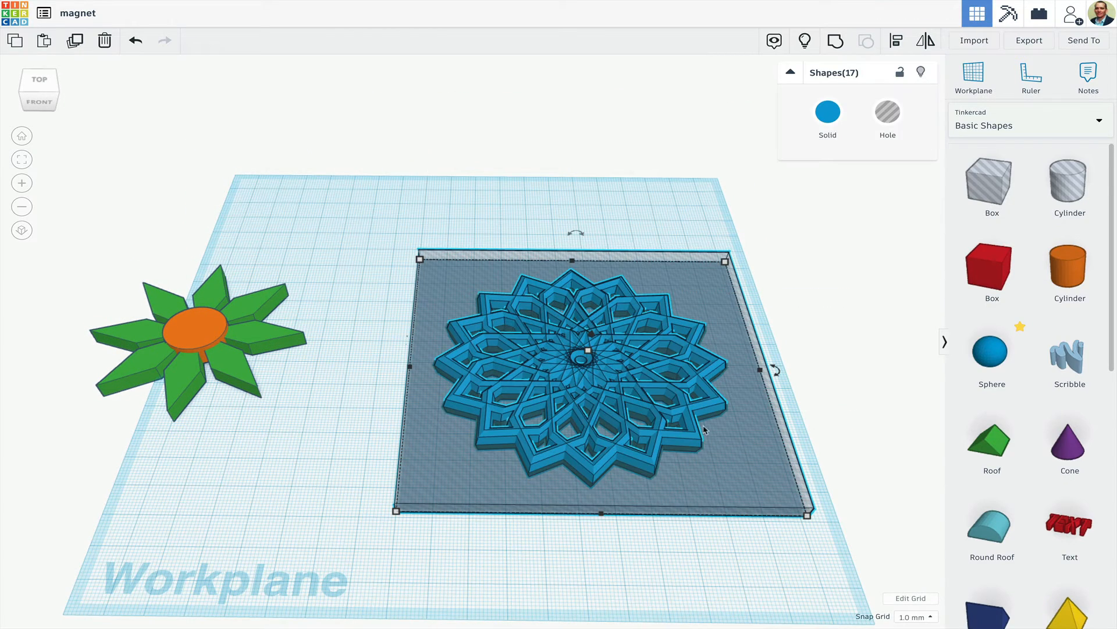
left_click(836, 41)
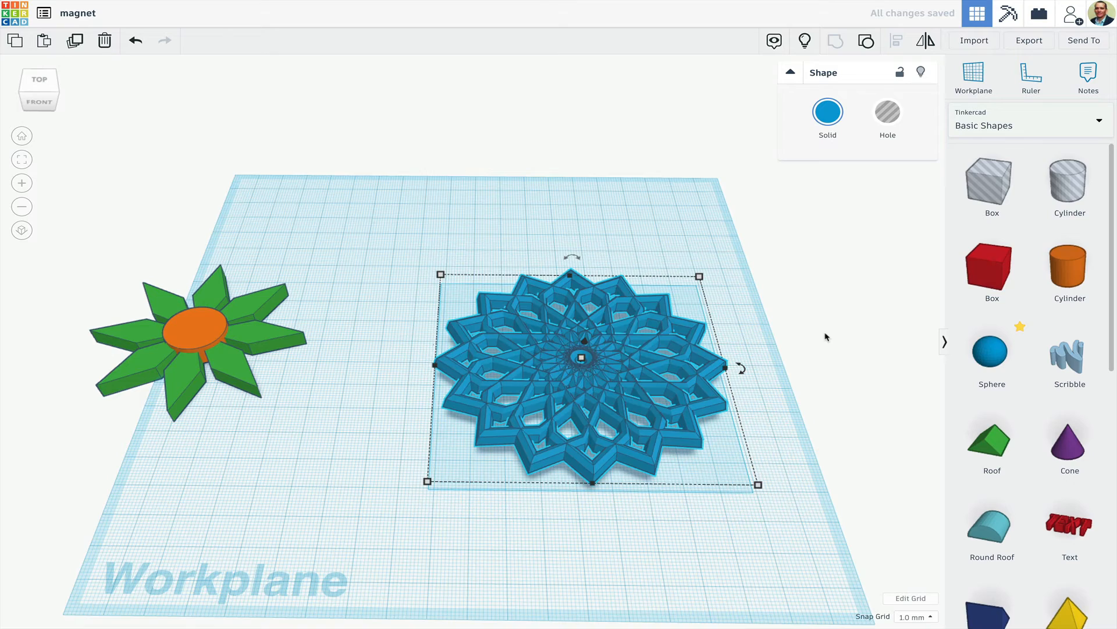
right_click_drag(825, 336, 808, 309)
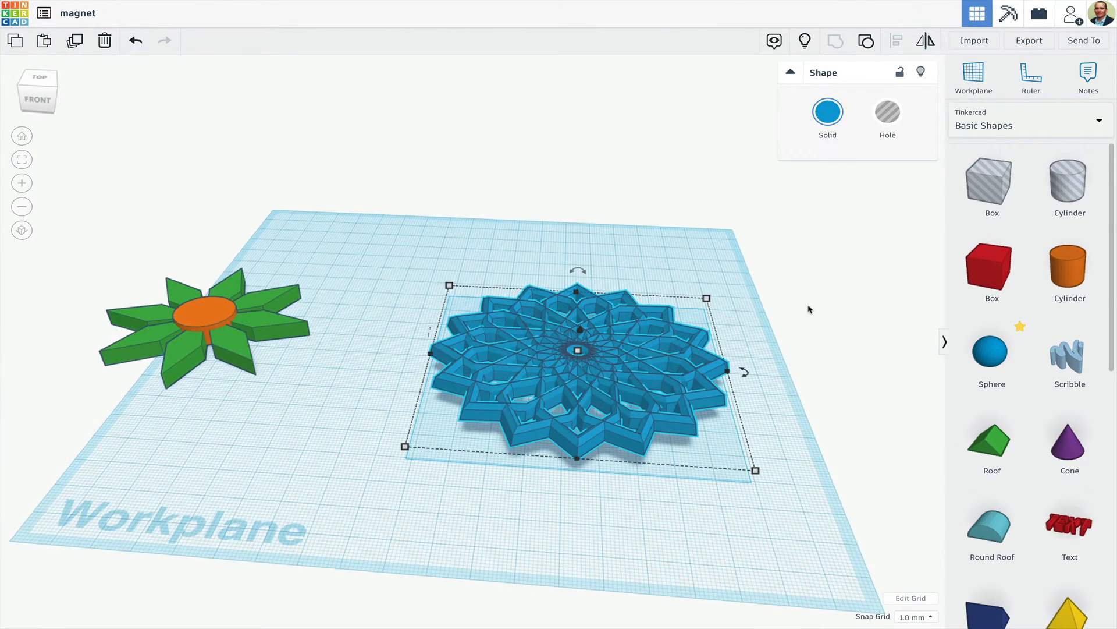
key("d")
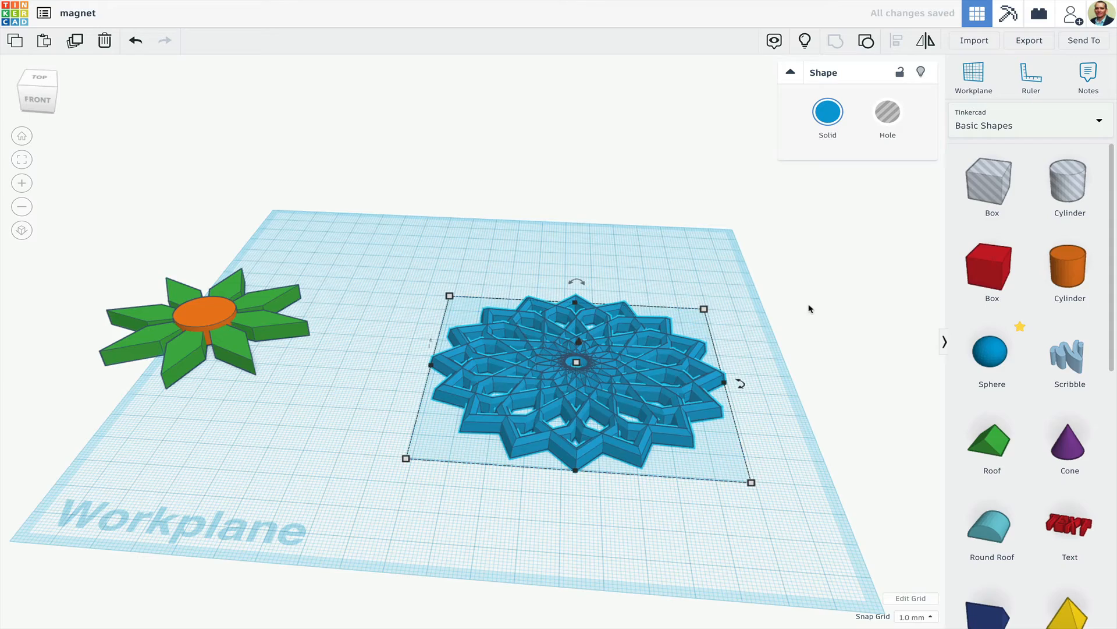
Move the rosette about 94 mm left and 96 mm back, to the workplane's far-left corner behind the flower.
left_click(809, 309)
right_click_drag(809, 307, 798, 417)
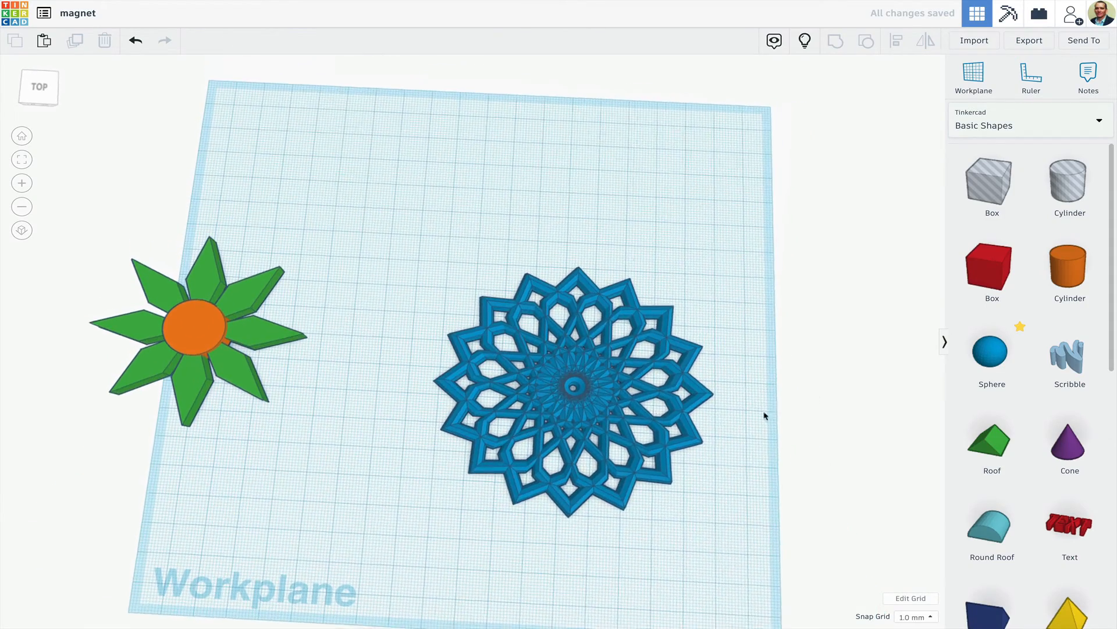
left_click_drag(605, 396, 349, 137)
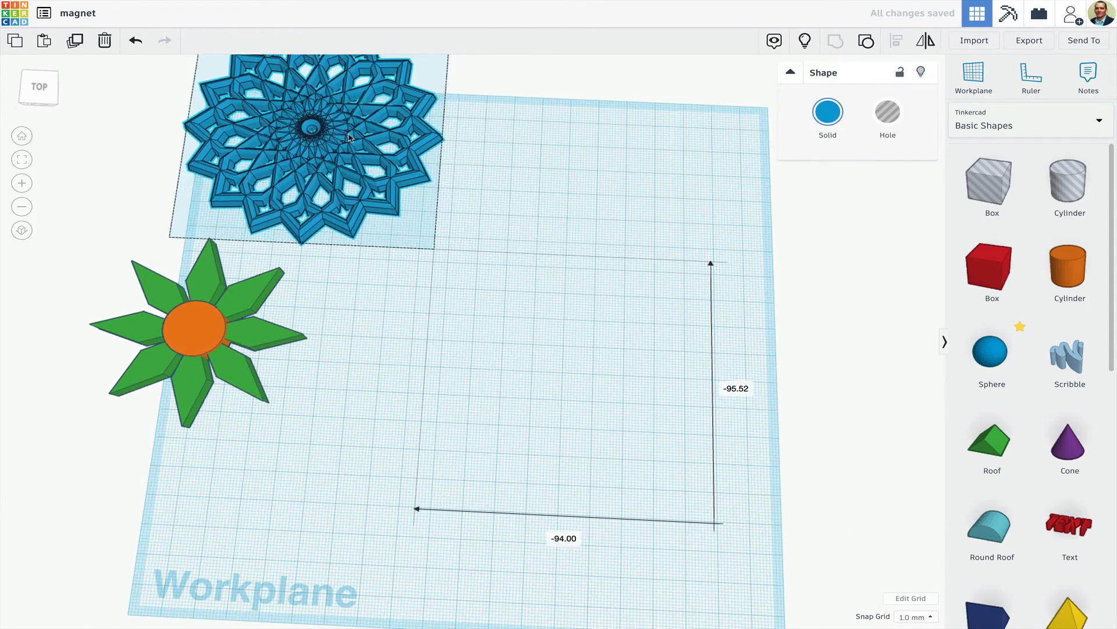
Add a torus in the free area with radius 10, tube 1.6, 8 sides and 6 steps.
scroll(1025, 399, "down", 3)
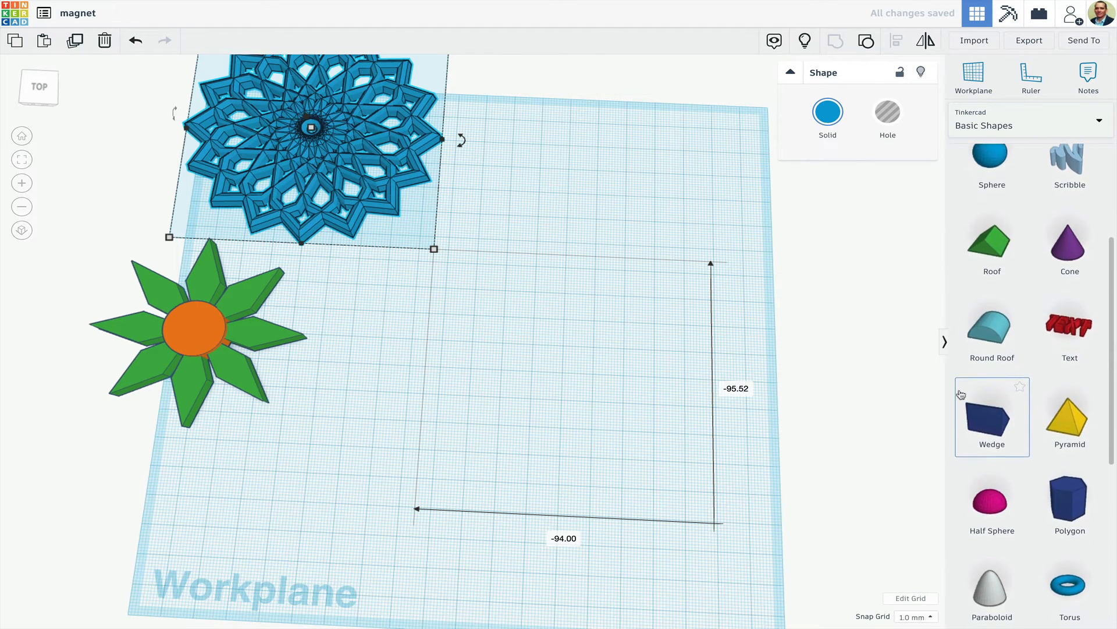
scroll(961, 394, "down", 3)
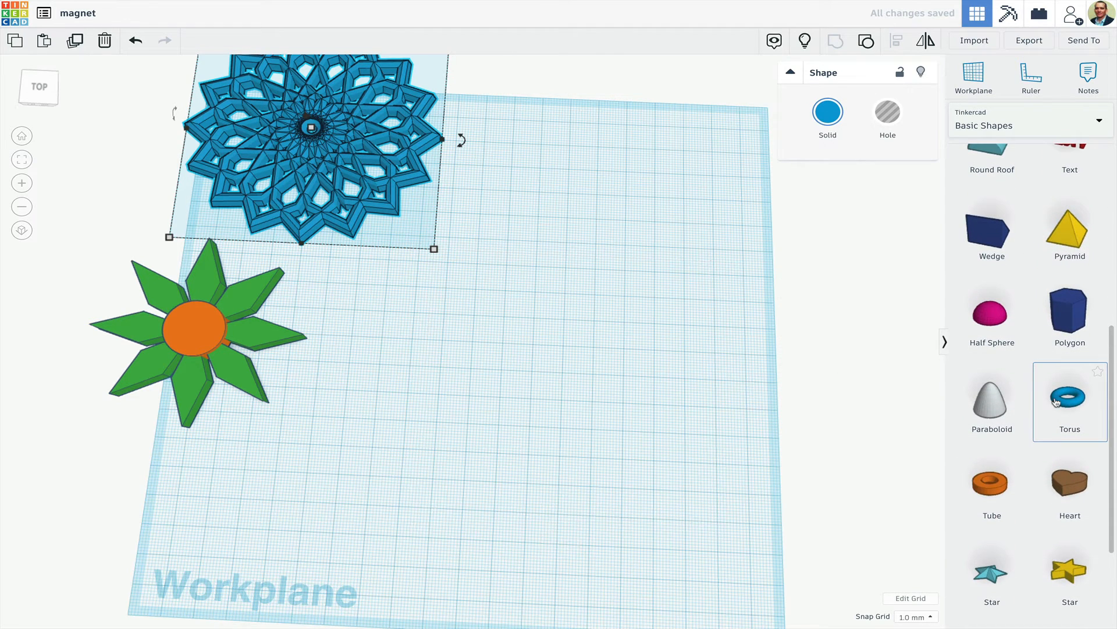
left_click_drag(1056, 402, 591, 400)
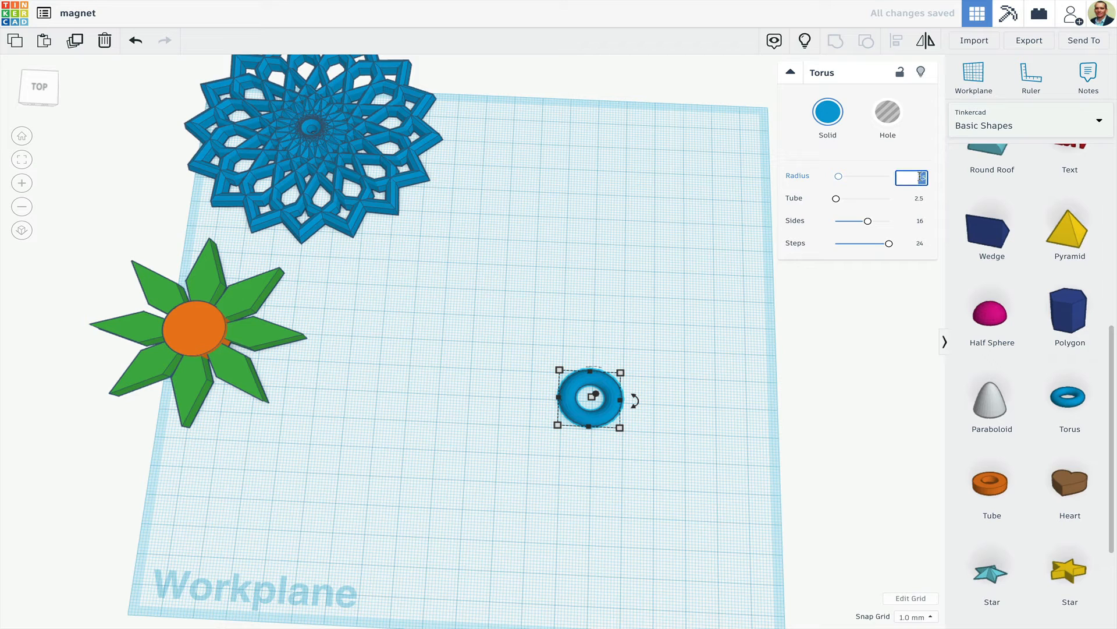
key("Tab")
type("1.6")
key("Tab")
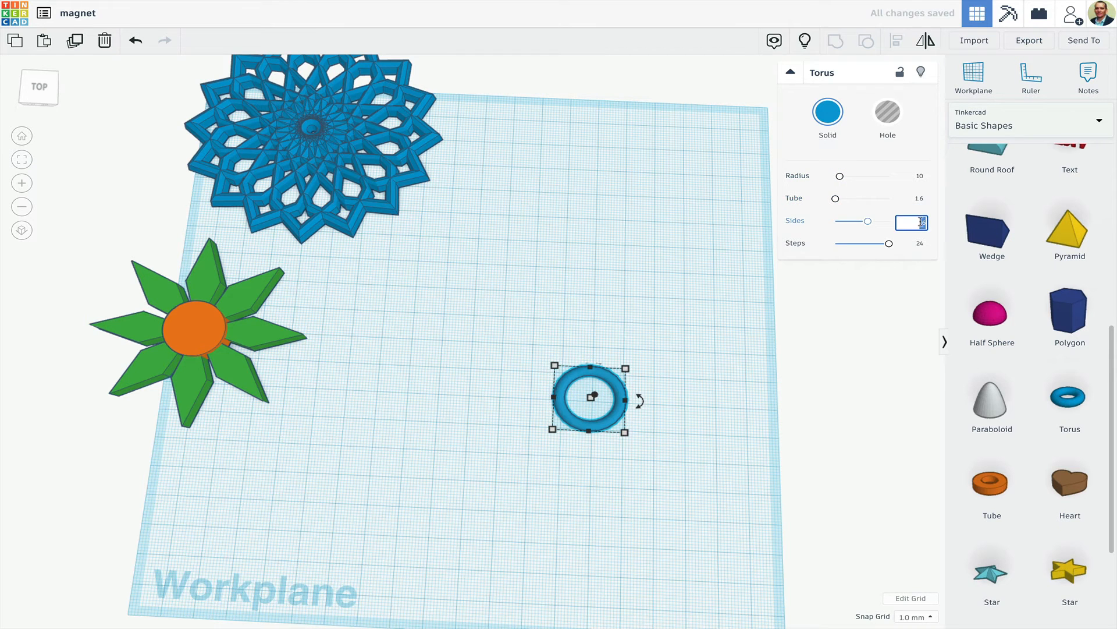
type("8")
key("Tab")
type("6")
key("Return")
Stretch the hexagonal ring sideways to about 40.6 mm long and colour it yellow.
right_click_drag(739, 390, 735, 335)
left_click_drag(634, 384, 690, 385)
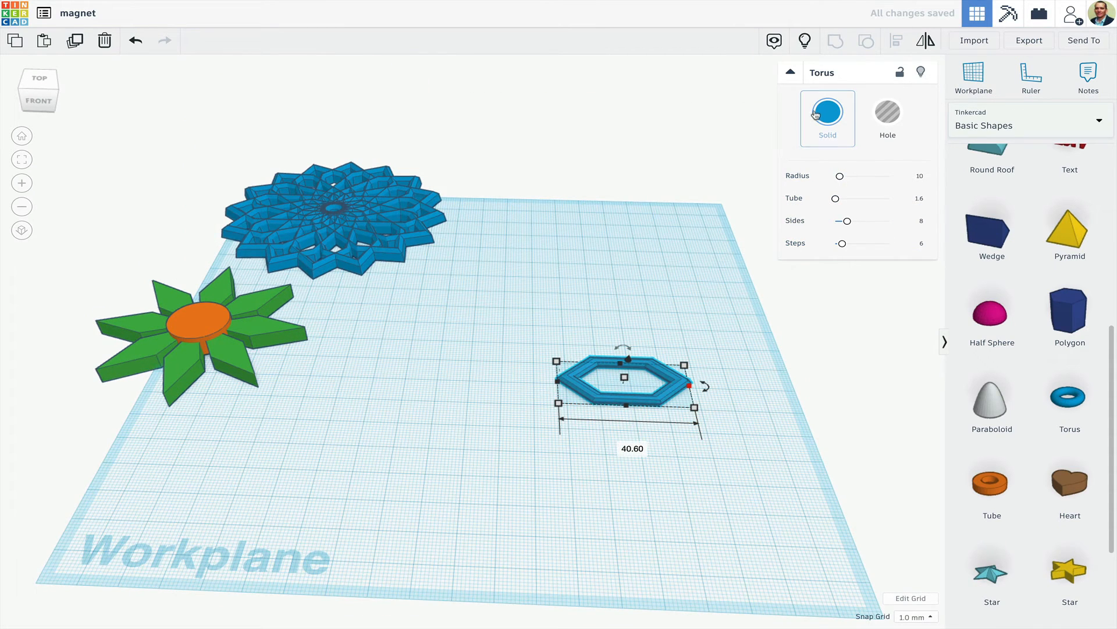
left_click(824, 125)
left_click(859, 215)
Tilt the yellow ring 45° so its left end points down, and raise it above the workplane.
right_click_drag(774, 373, 770, 312)
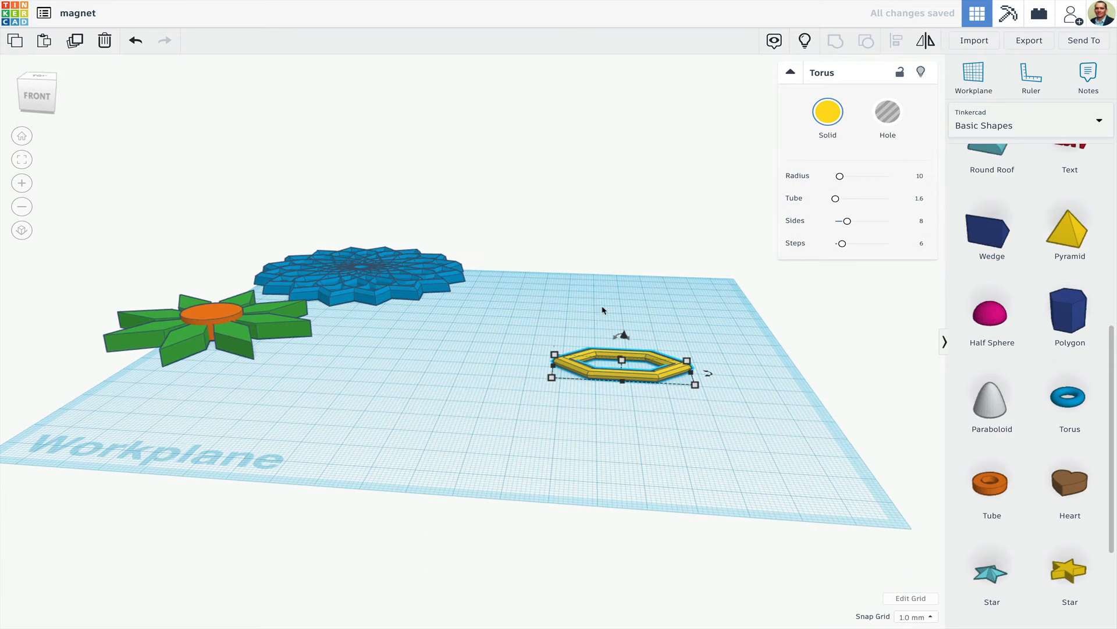
scroll(603, 314, "up", 3)
left_click_drag(657, 342, 645, 344)
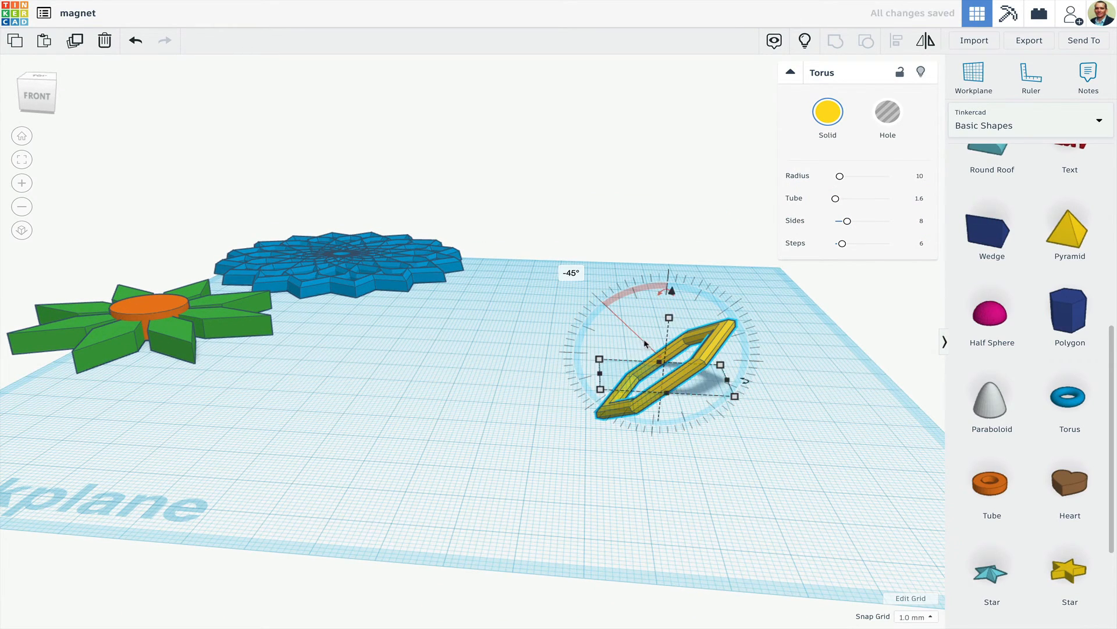
left_click_drag(587, 287, 588, 287)
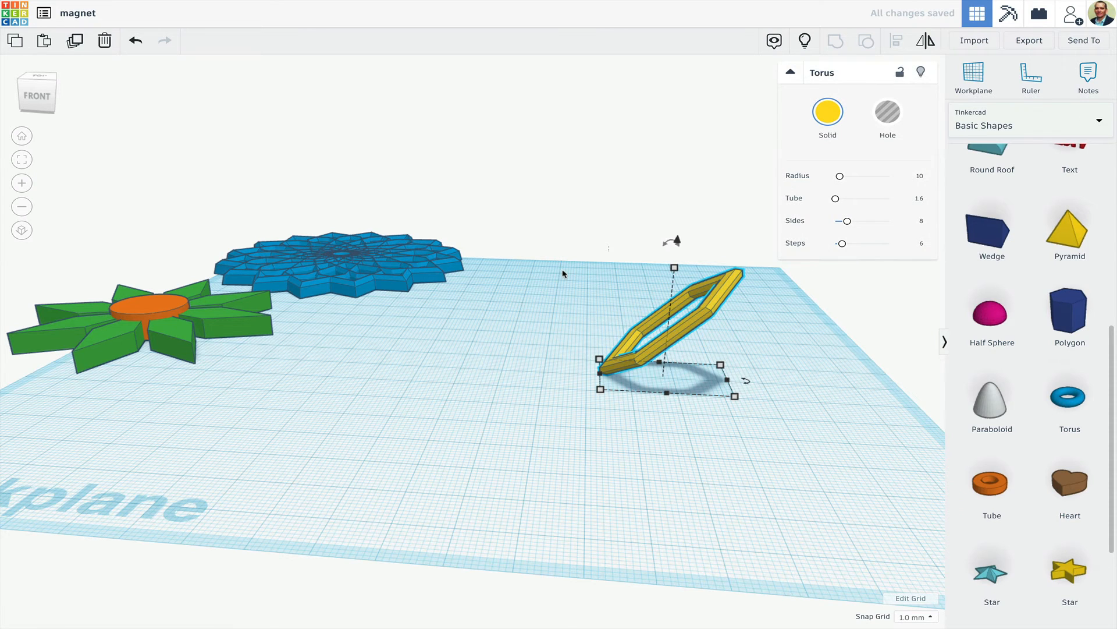
Duplicate the tilted ring, mirror the copy left to right, and offset it so the lower ends of the two rings cross.
left_click(933, 40)
right_click_drag(844, 482, 691, 516)
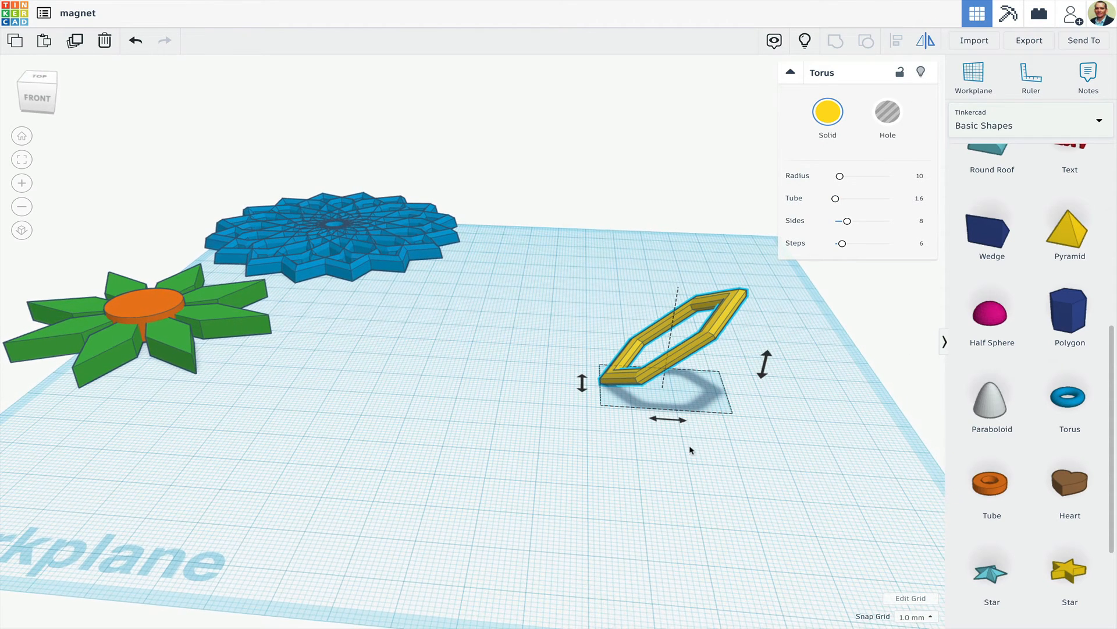
left_click(685, 421)
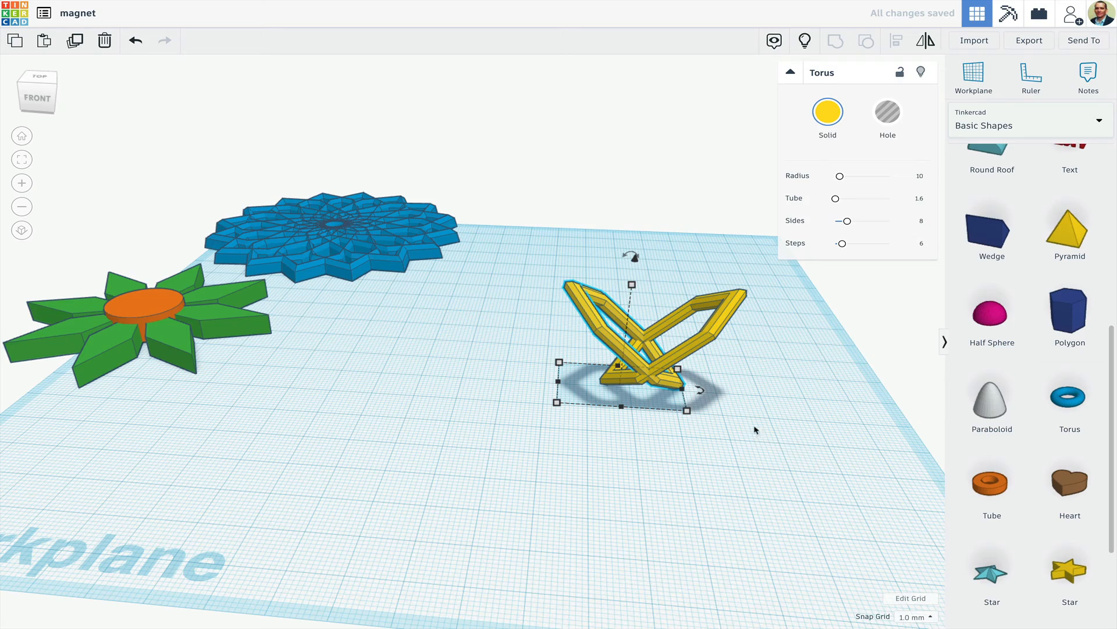
right_click_drag(755, 429, 793, 439)
Duplicate and rotate the crossed ring pair repeatedly about the vertical axis until eight evenly spaced rings form a flared basket.
left_click(751, 452)
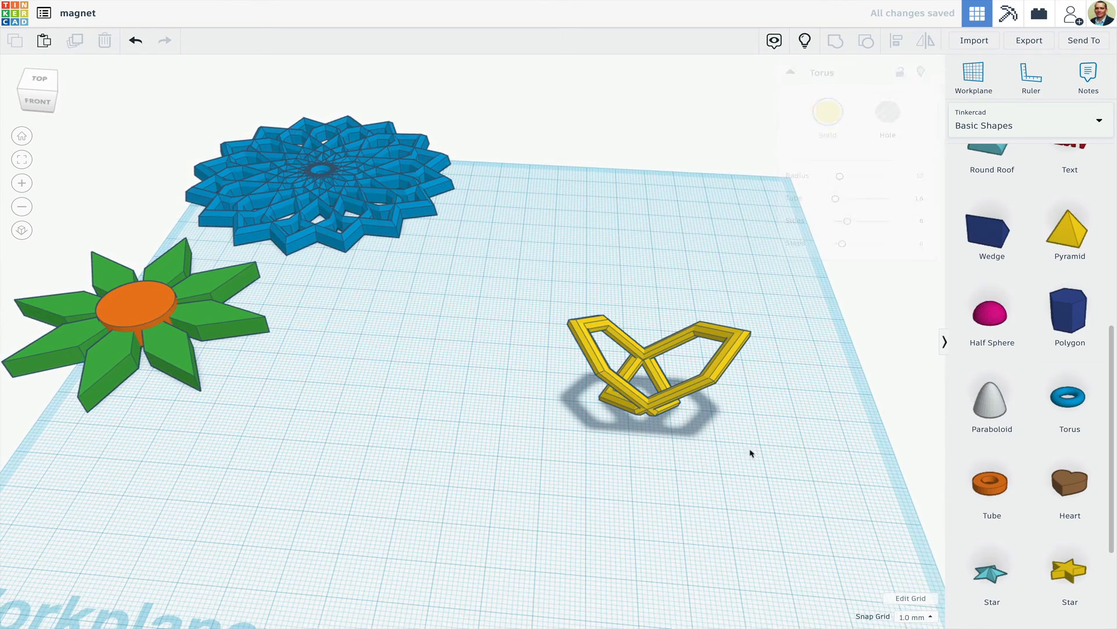
left_click_drag(750, 453, 643, 339)
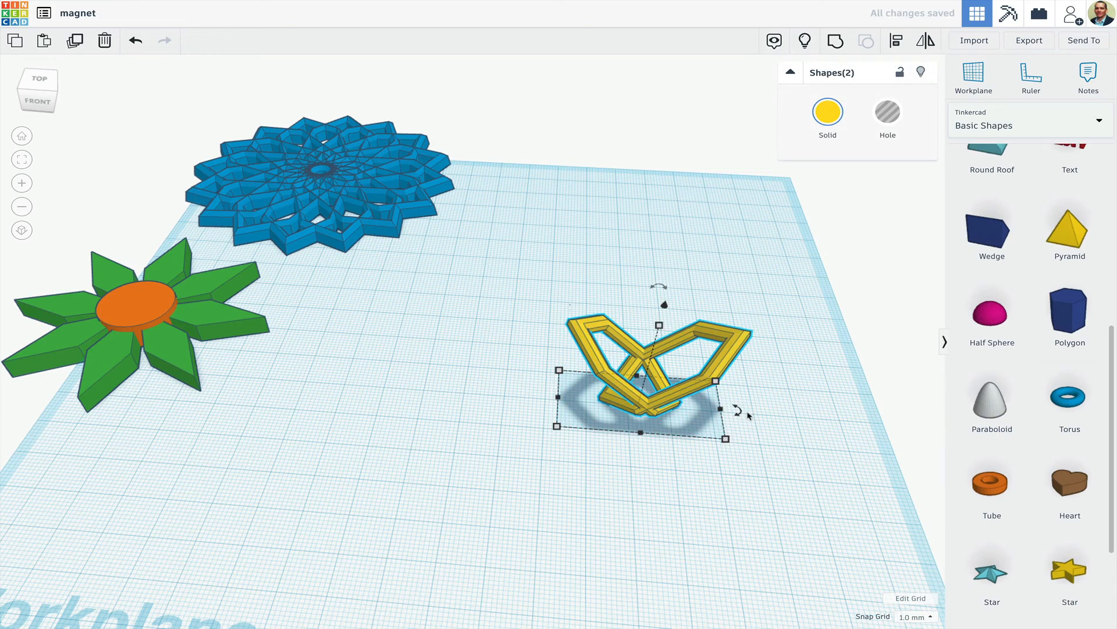
left_click_drag(738, 410, 709, 371)
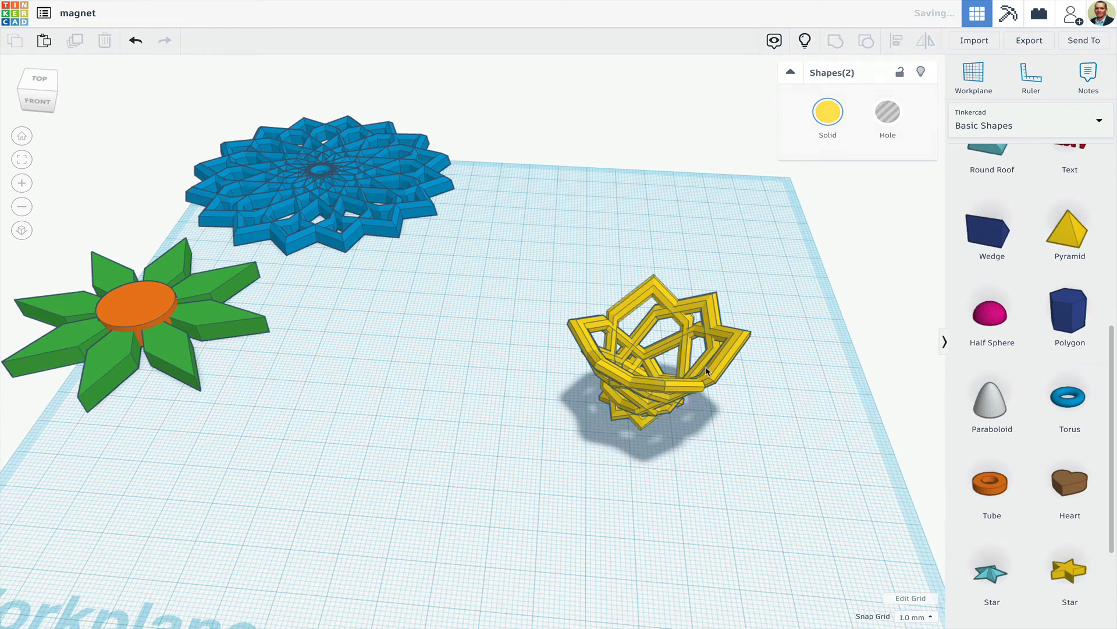
right_click_drag(813, 423, 792, 393)
left_click(793, 393)
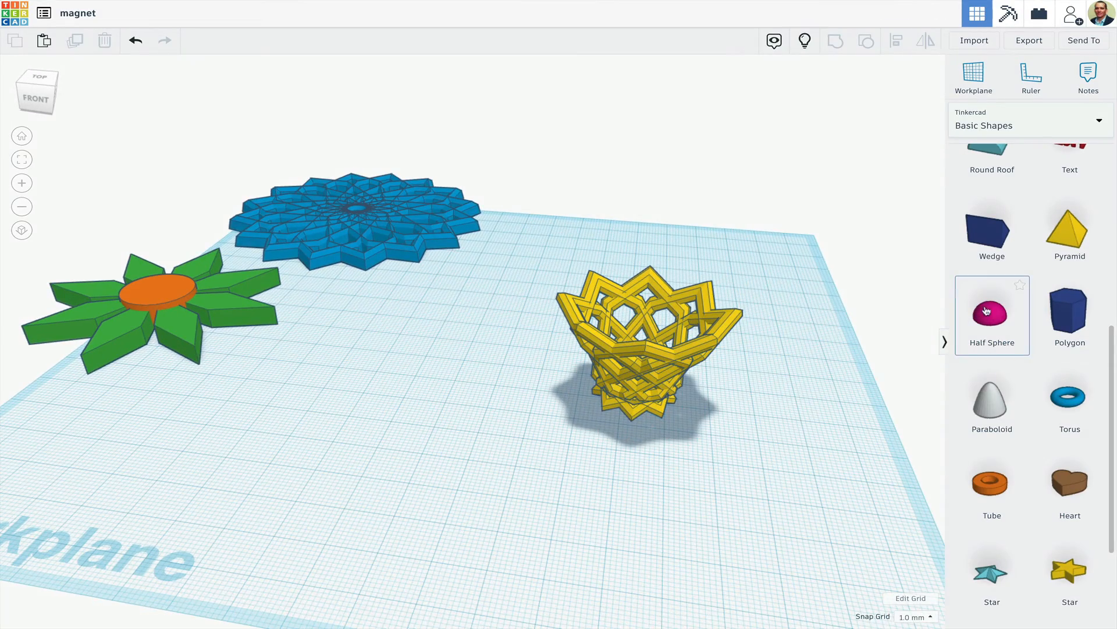
Place a half sphere under the yellow basket and group the basket's eight rings into one shape.
left_click_drag(989, 315, 663, 415)
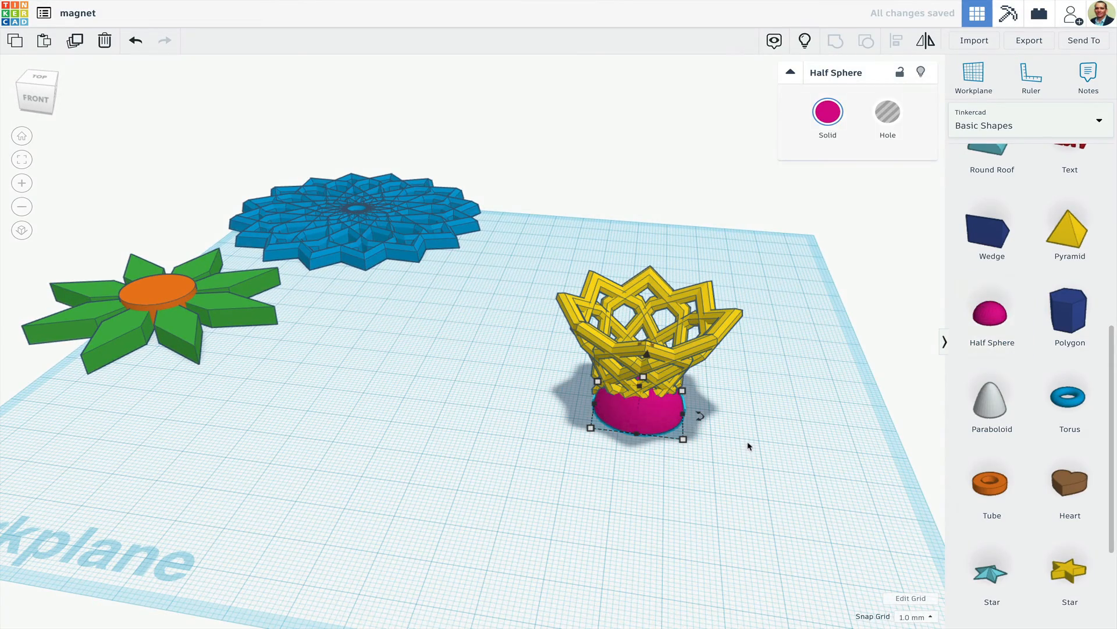
right_click_drag(744, 434, 735, 463)
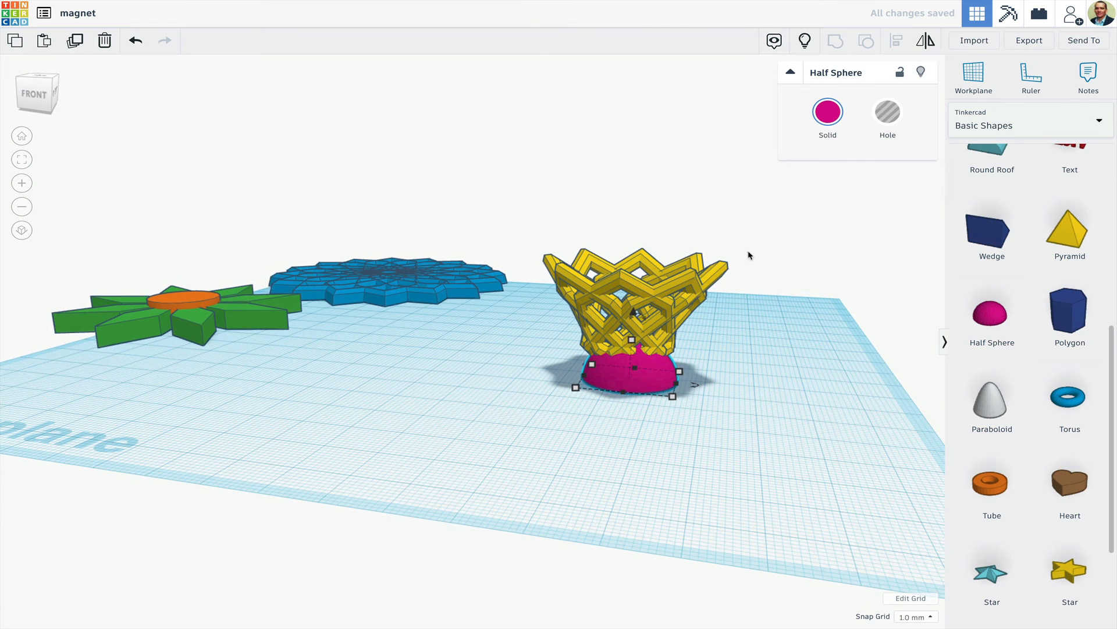
left_click(740, 234)
left_click_drag(668, 286, 545, 312)
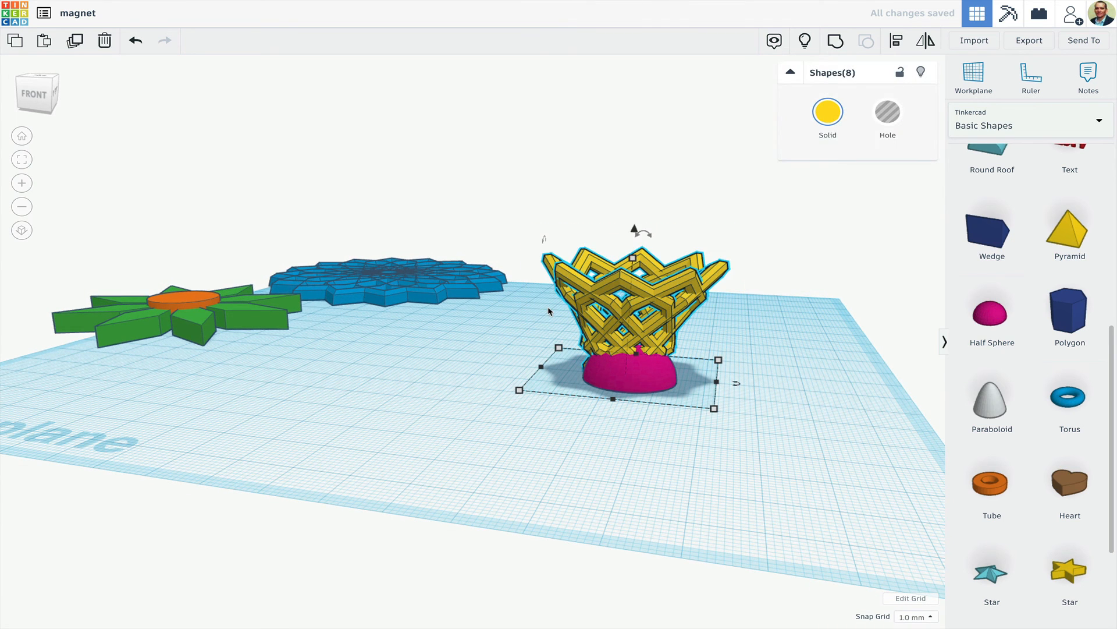
key("ctrl+g")
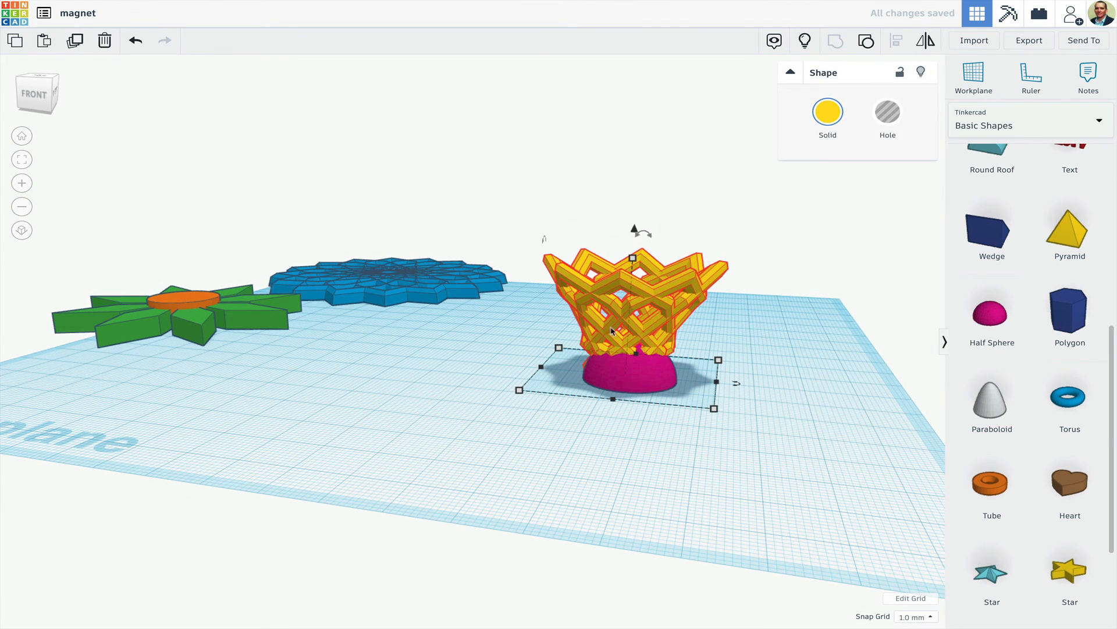
Align the half sphere and the yellow basket to a common centre in both horizontal directions.
left_click(639, 379, "shift")
right_click_drag(549, 389, 566, 415)
key("l")
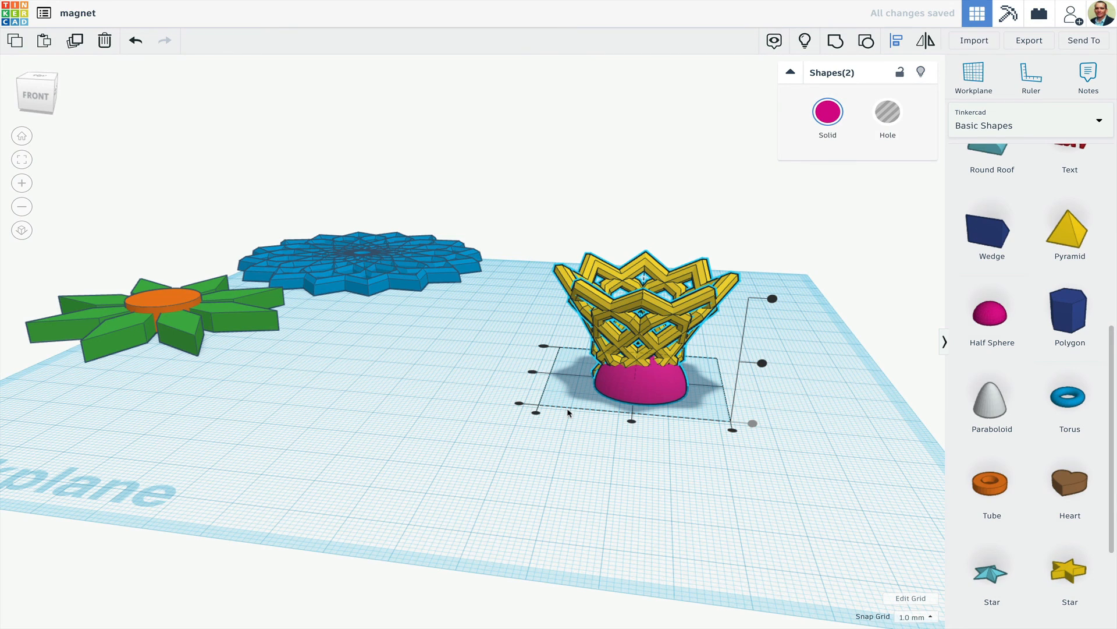
left_click(632, 421)
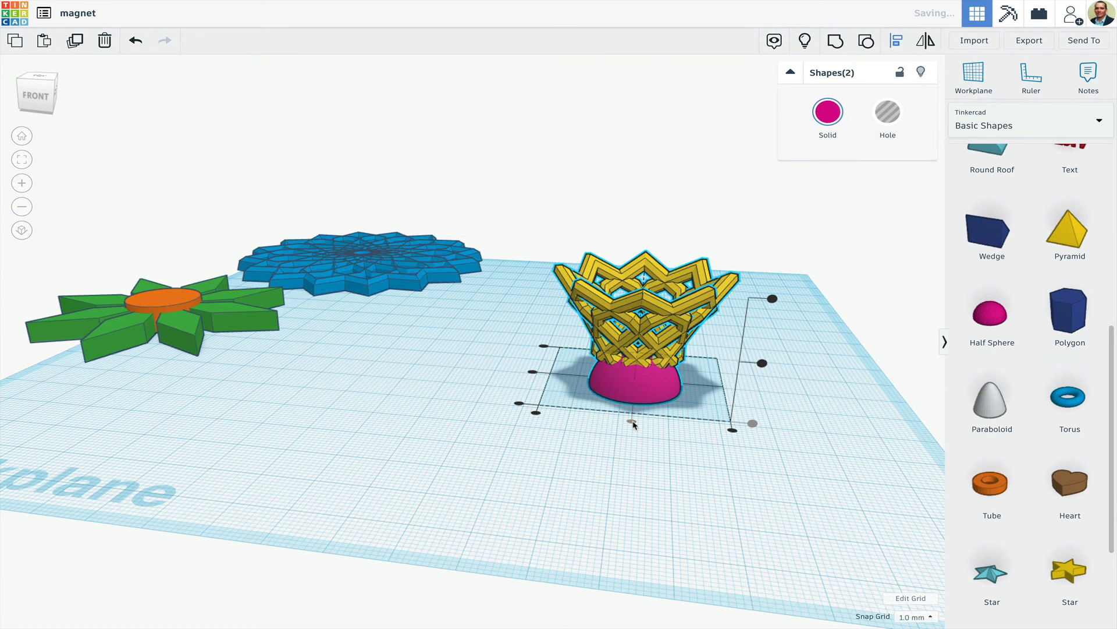
left_click(533, 373)
left_click(500, 381)
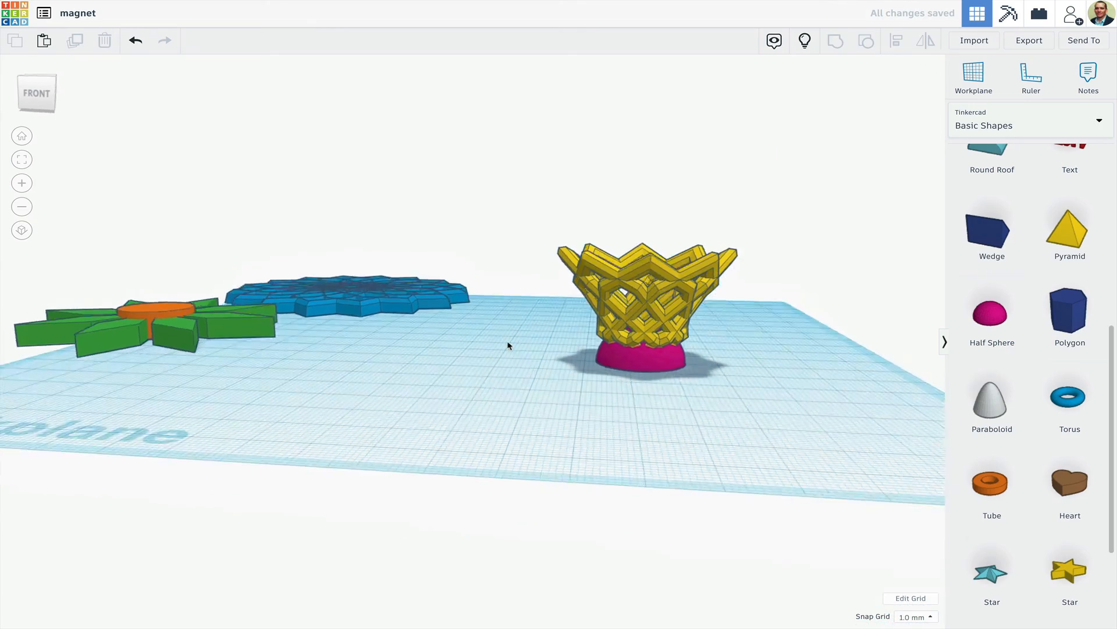